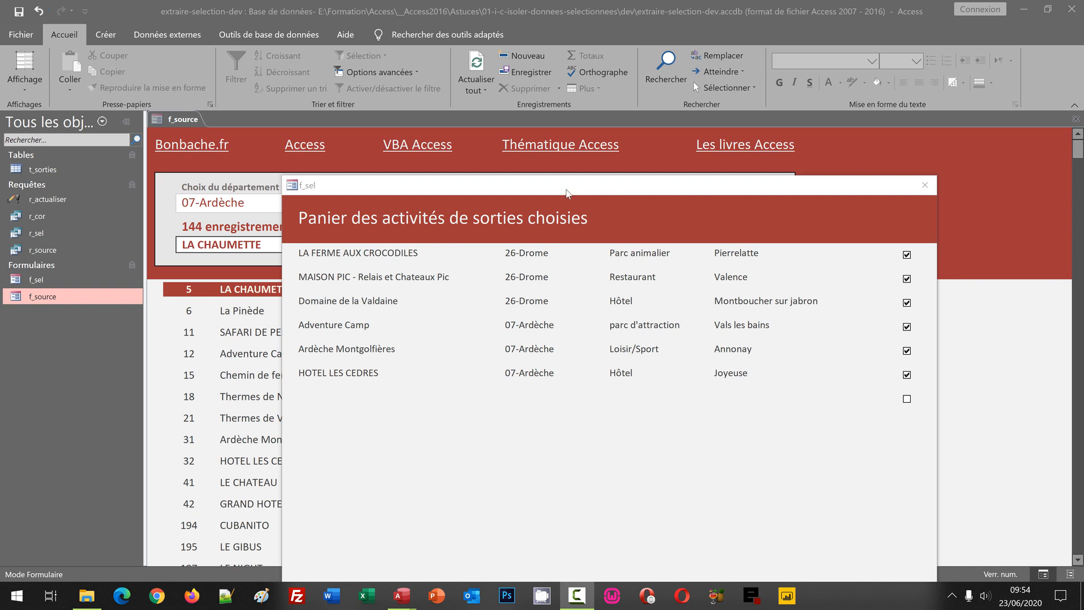
Step: Move the f_sel form window to view the whole basket of chosen activities
drag(565, 189, 351, 148)
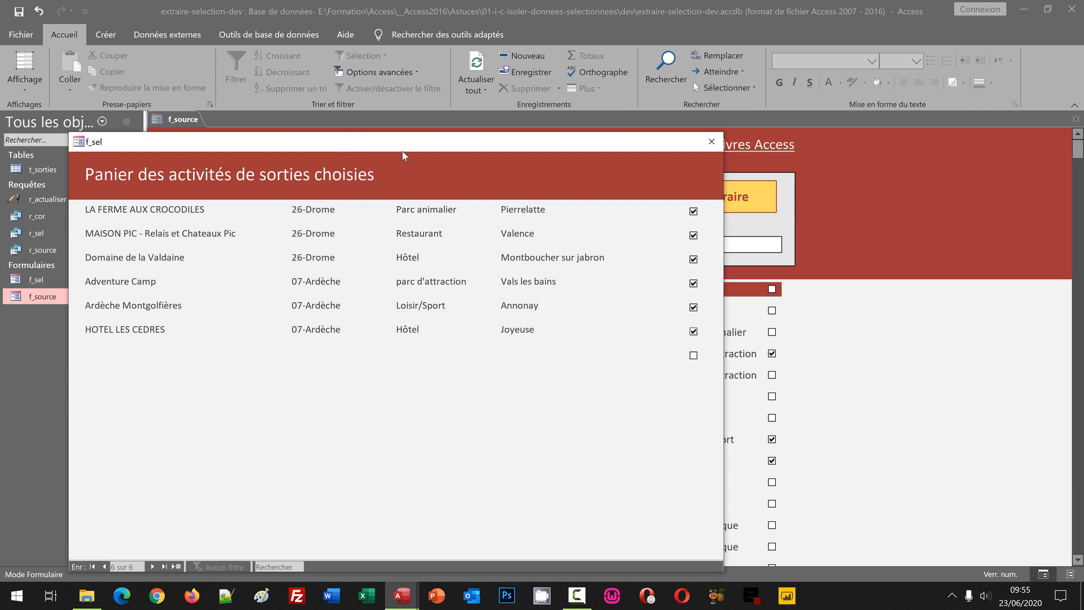
drag(399, 148, 497, 132)
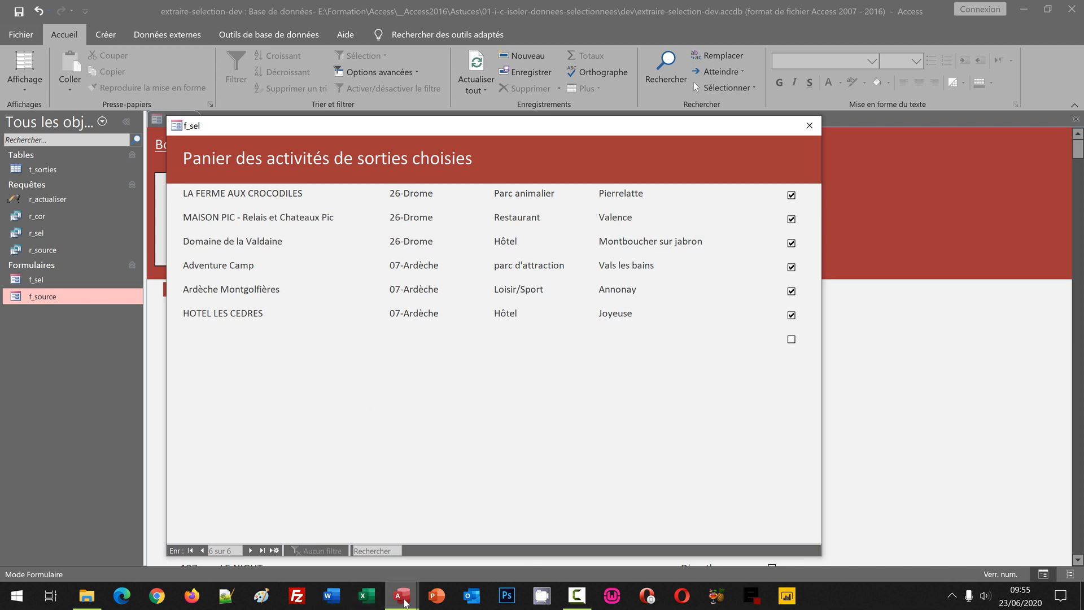
Step: Switch to the extraire-selection database and open the f_source form
mouse_move(405, 600)
click(478, 536)
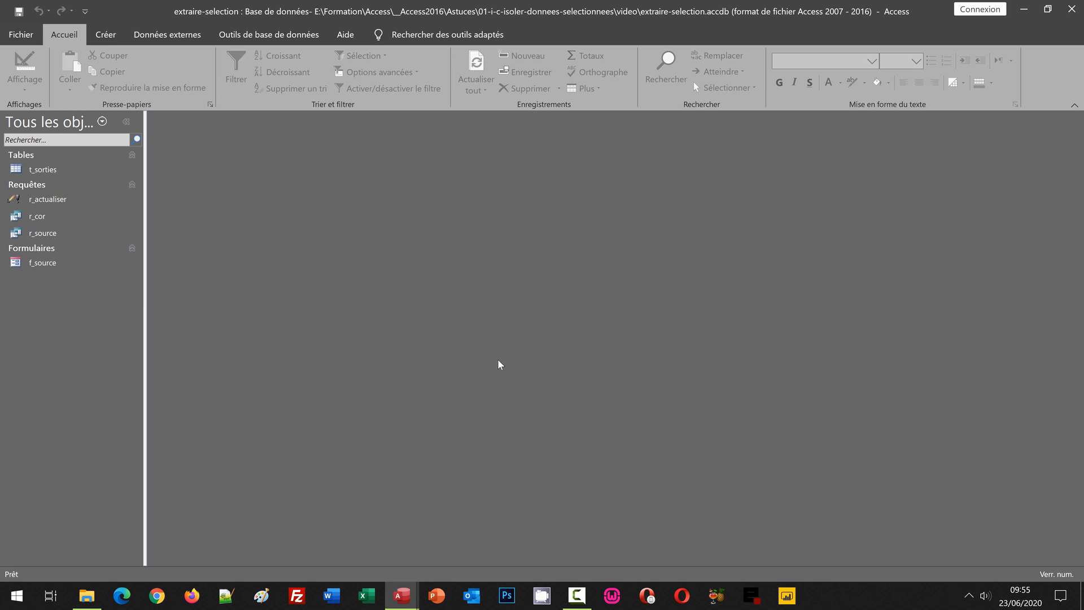
click(37, 268)
double_click(37, 268)
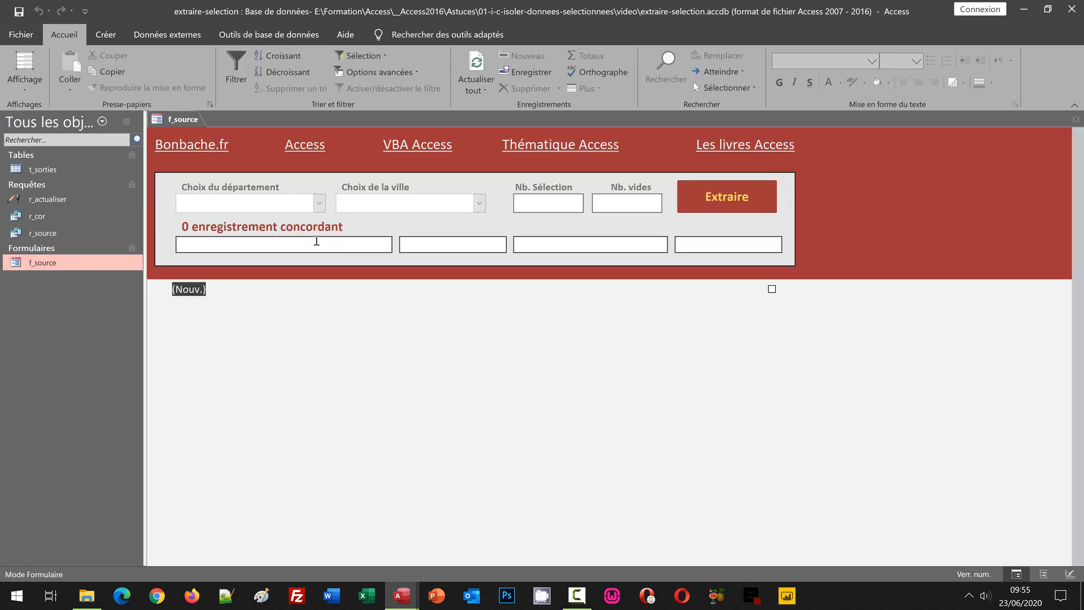
Step: Filter the form on département 26-Drome and check MAISON PIC, Domaine de la Valdaine and Golf des Chanalets
click(309, 201)
click(254, 255)
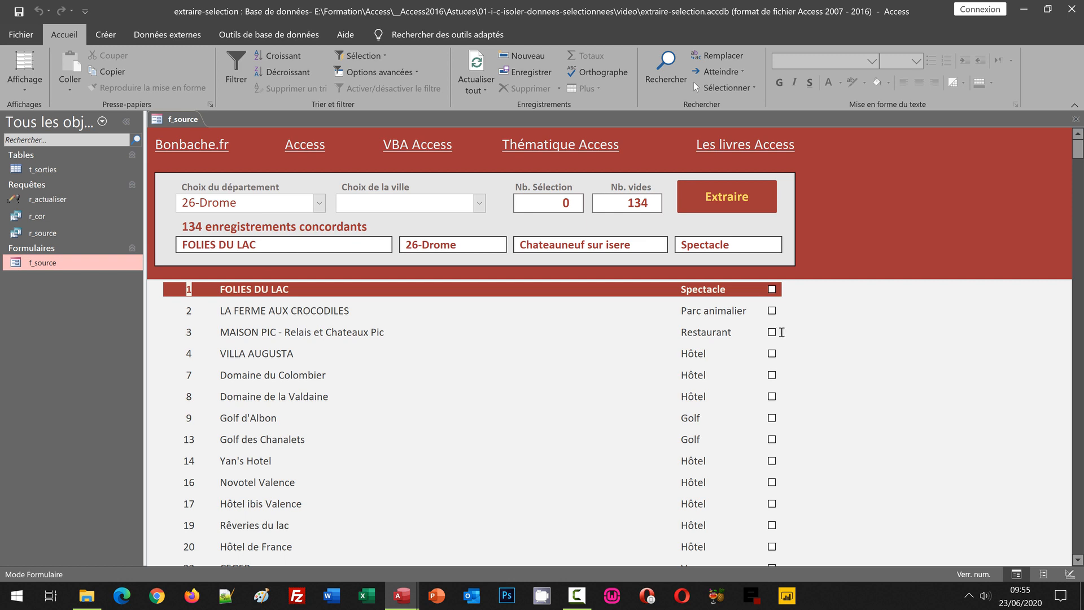
click(772, 331)
click(772, 396)
click(772, 440)
Step: Filter the form on département 07-Ardèche and check La Pinède, Chemin de fer du Vivarais and Ardèche Montgolfières
click(319, 204)
click(276, 238)
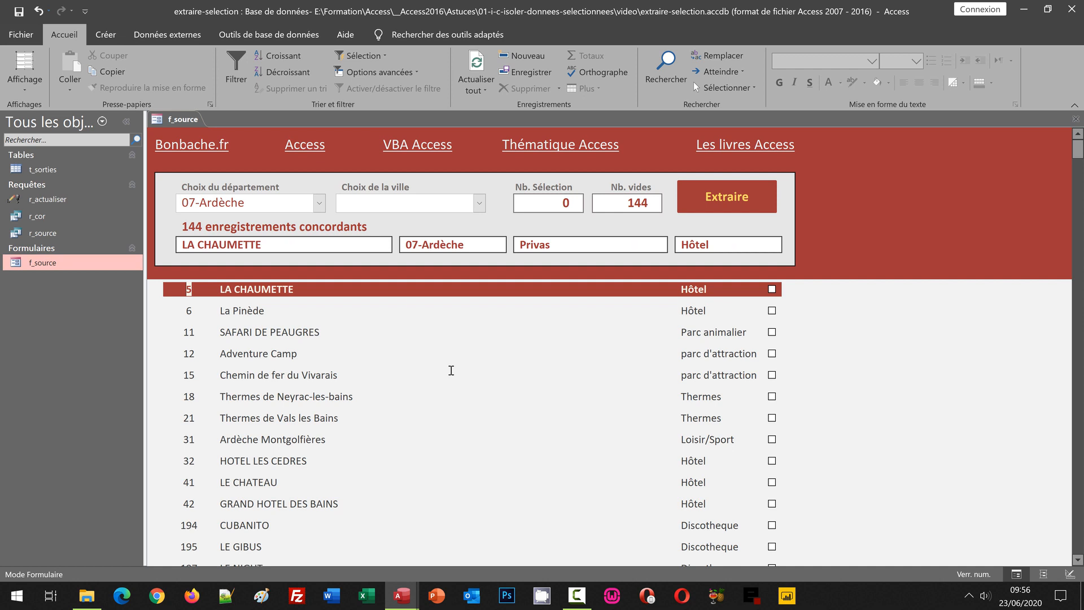
click(772, 311)
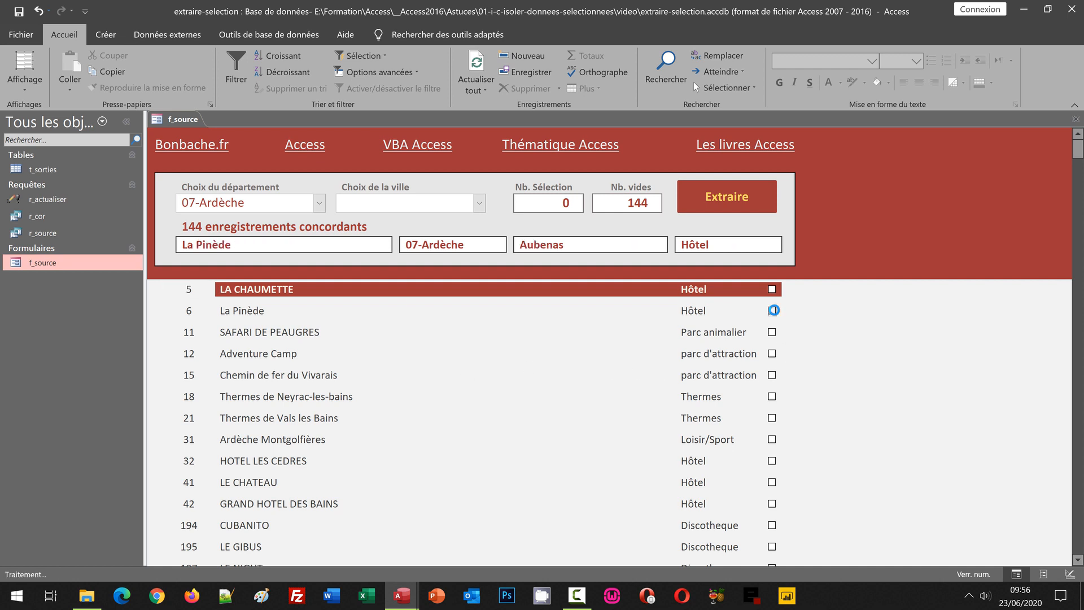
click(772, 375)
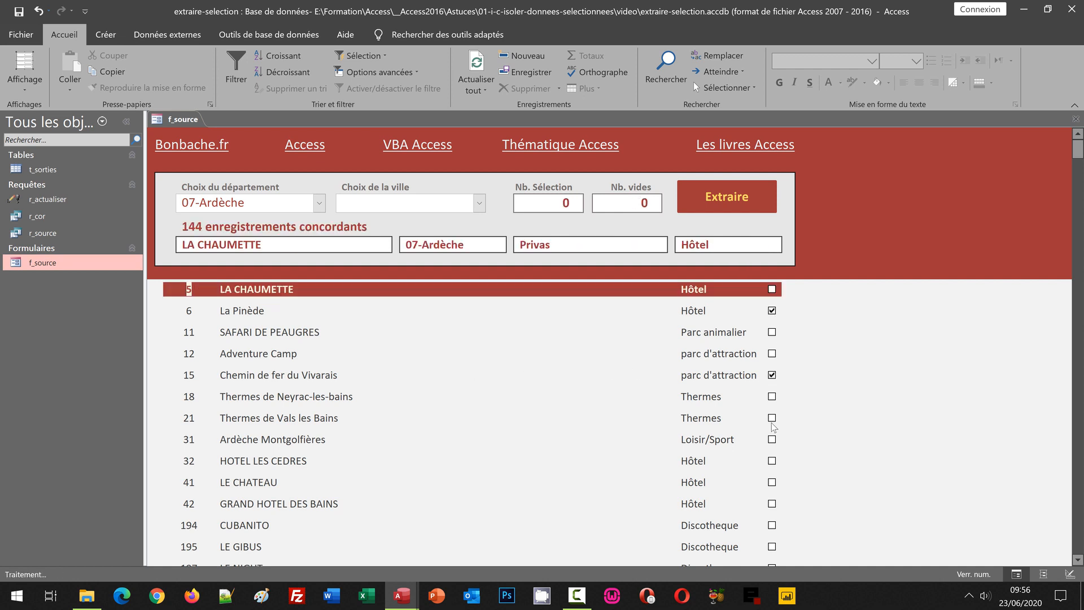
click(771, 439)
Step: Set the département back to 26-Drome and review the stored selections in the form and in the t_sorties table
click(320, 205)
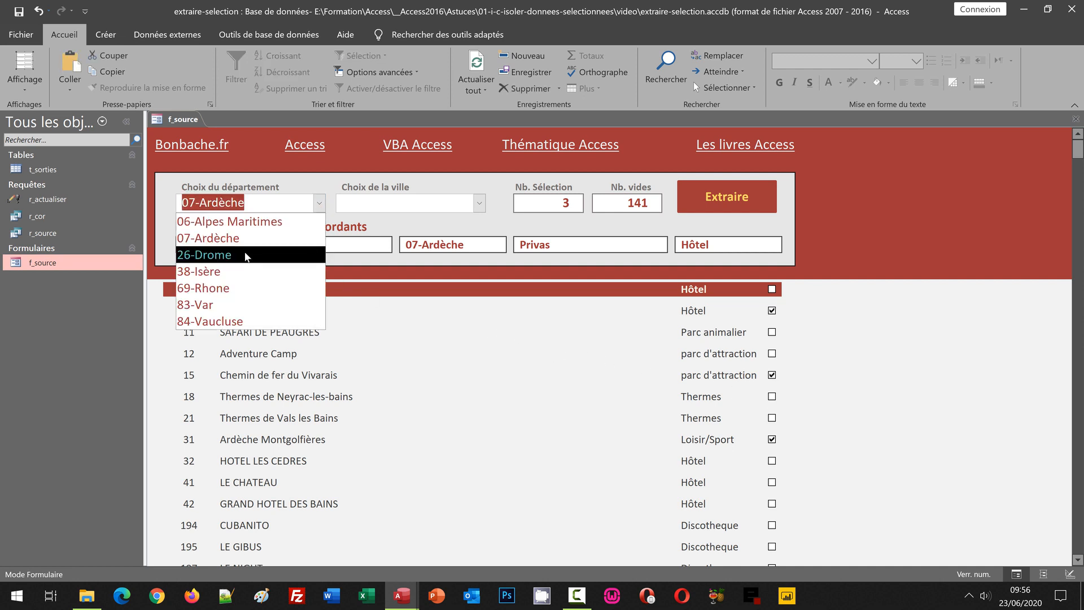
click(248, 257)
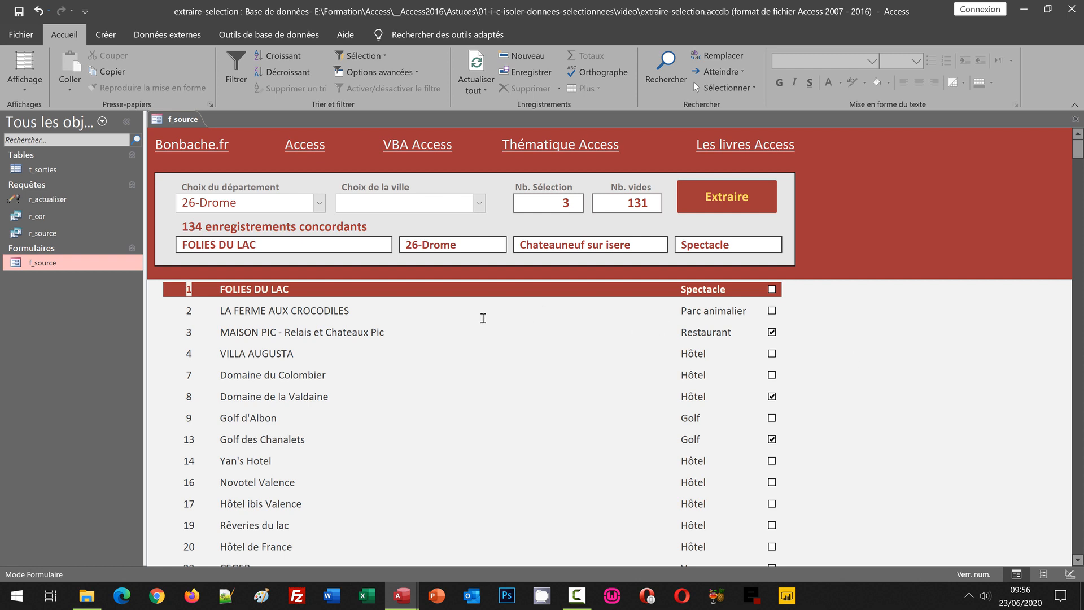
double_click(45, 169)
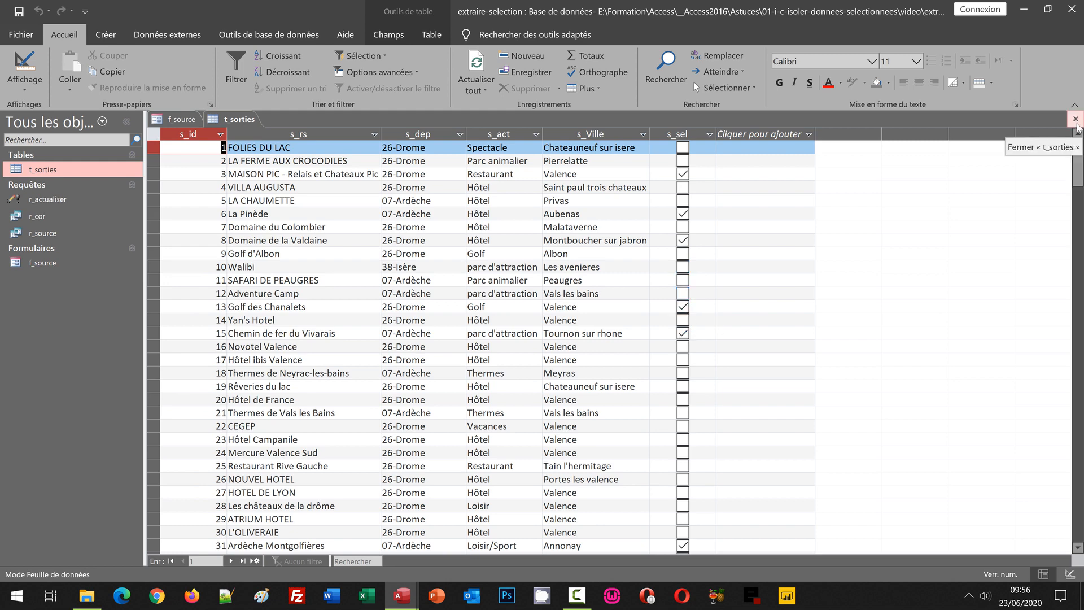
click(1075, 118)
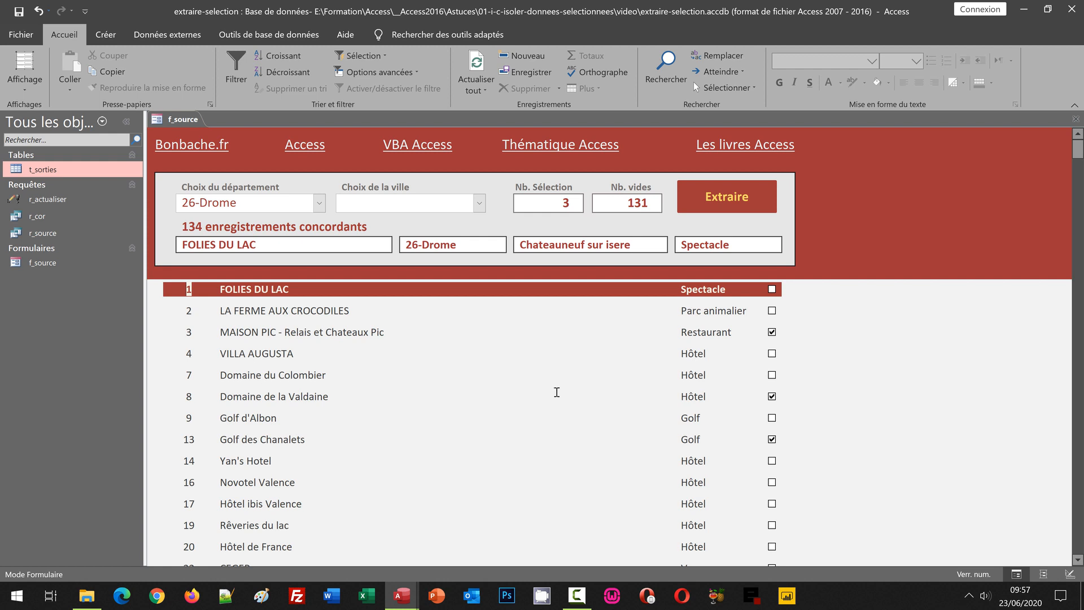
Step: Create a new query in design view based on the t_sorties table and enlarge its field list to show every field
click(113, 35)
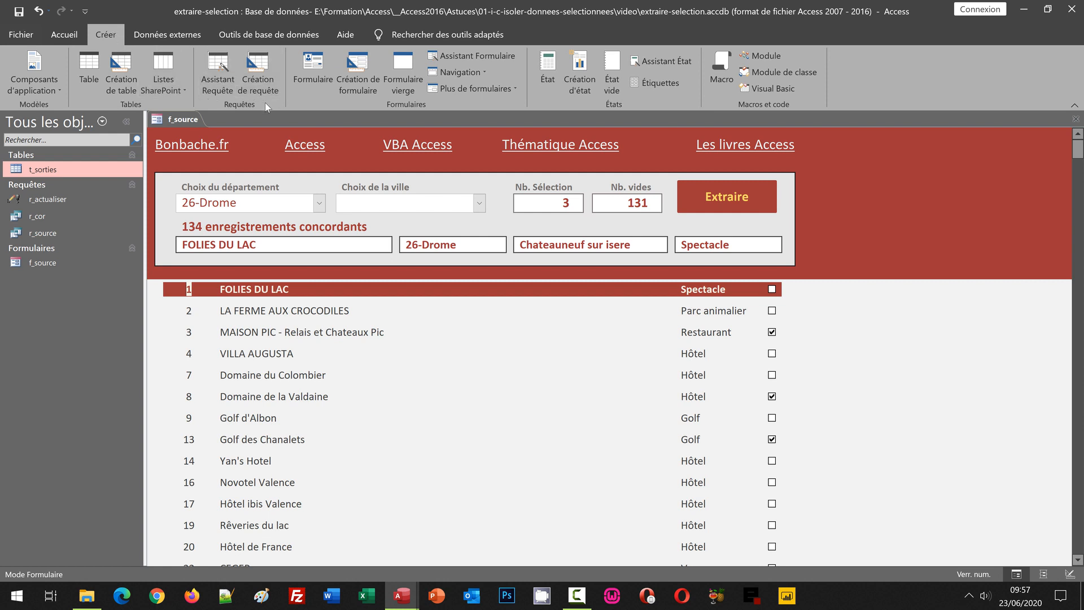
click(258, 72)
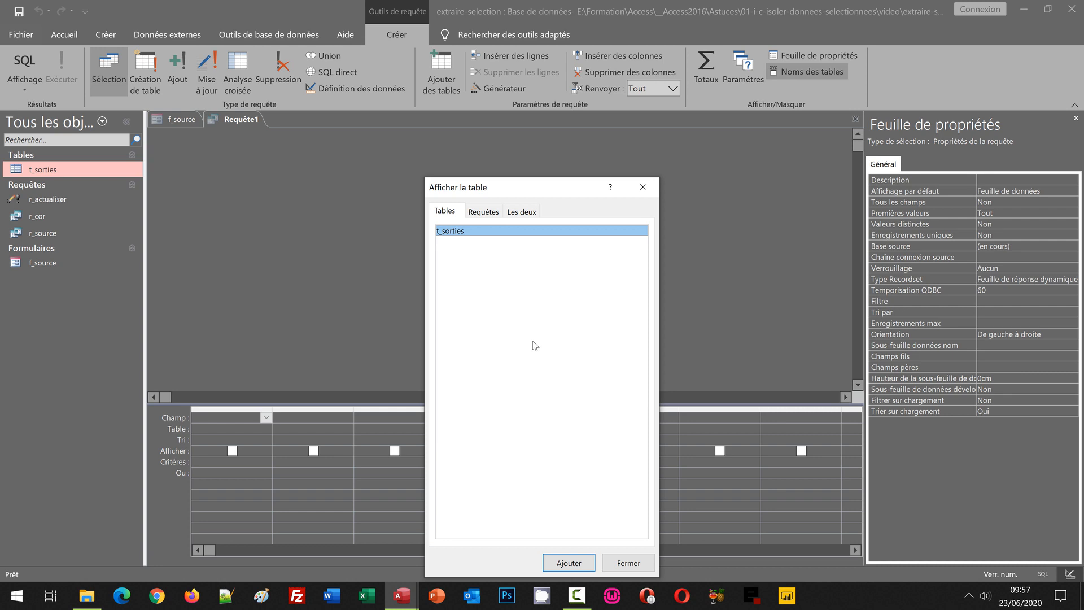
click(567, 563)
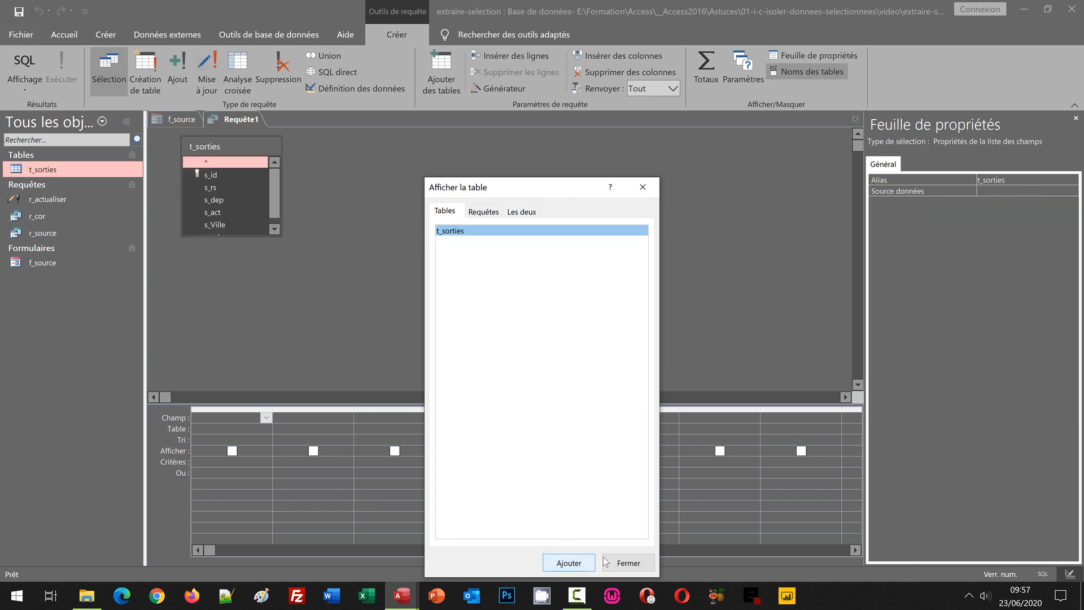
click(628, 562)
drag(249, 152, 260, 227)
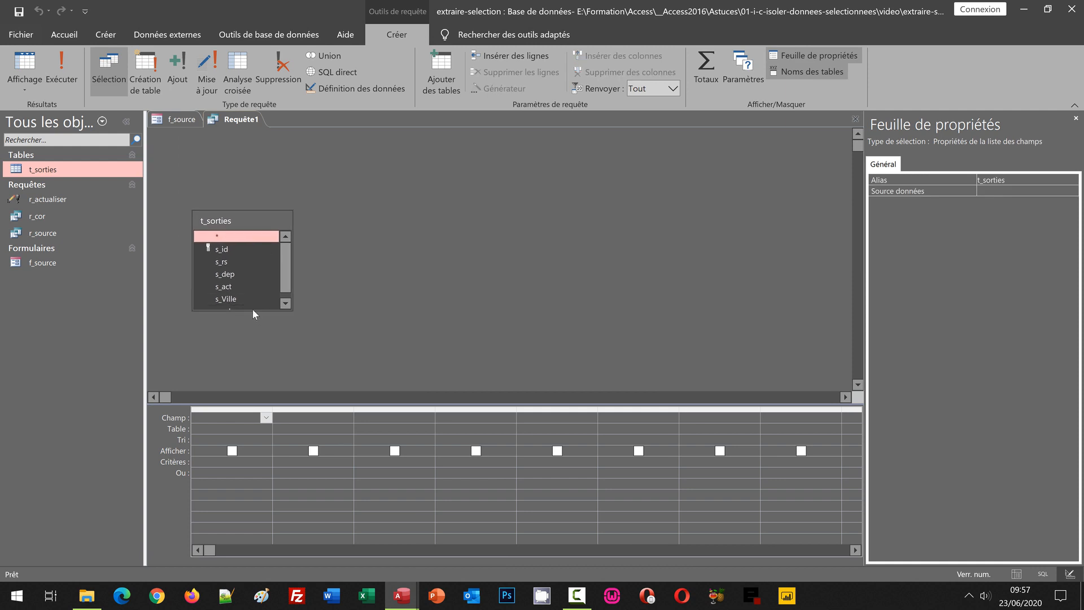
drag(254, 310, 259, 328)
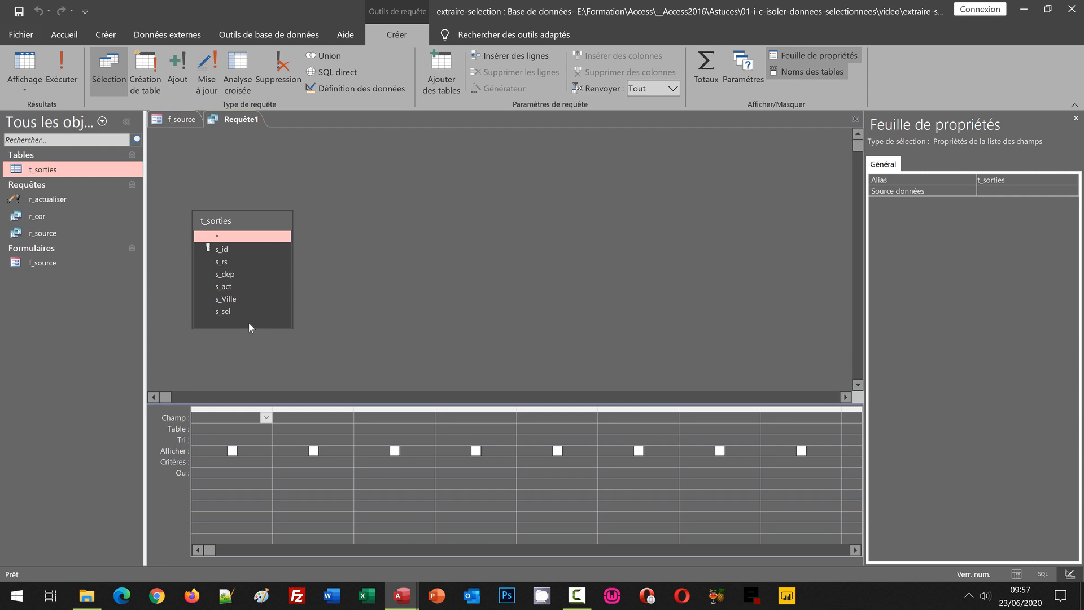
Step: Add the fields s_rs through s_sel to the query grid and set the s_sel criterion to Vrai
click(224, 259)
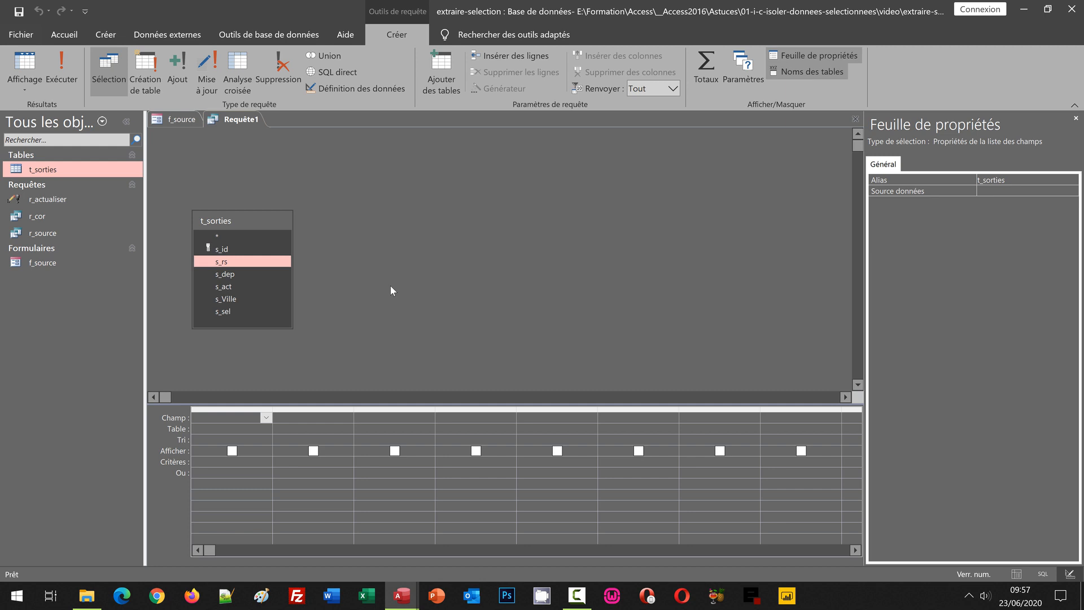
shift+click(221, 312)
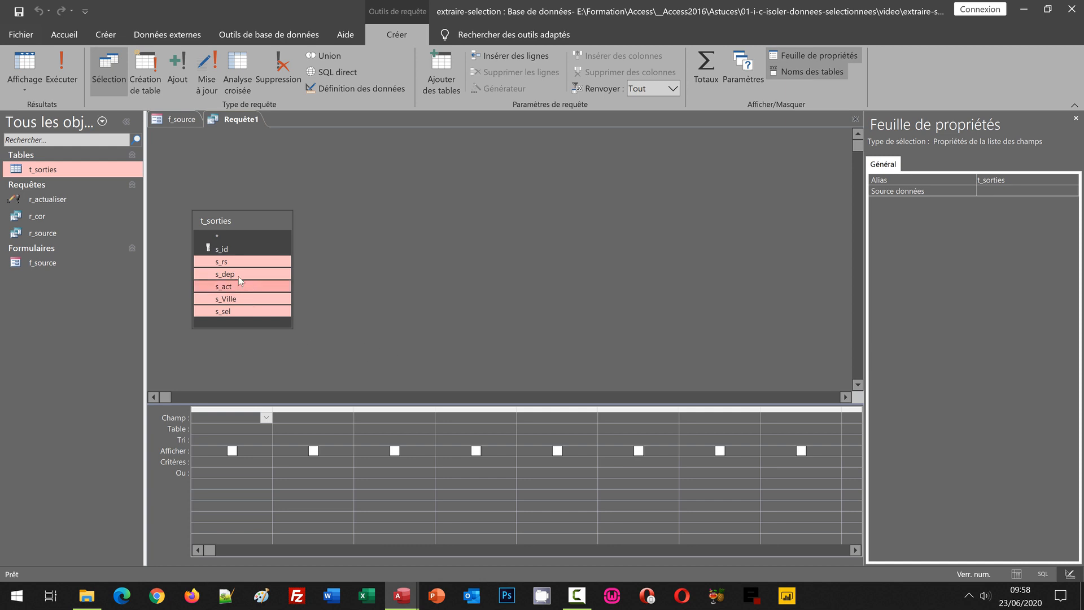
drag(226, 263, 248, 421)
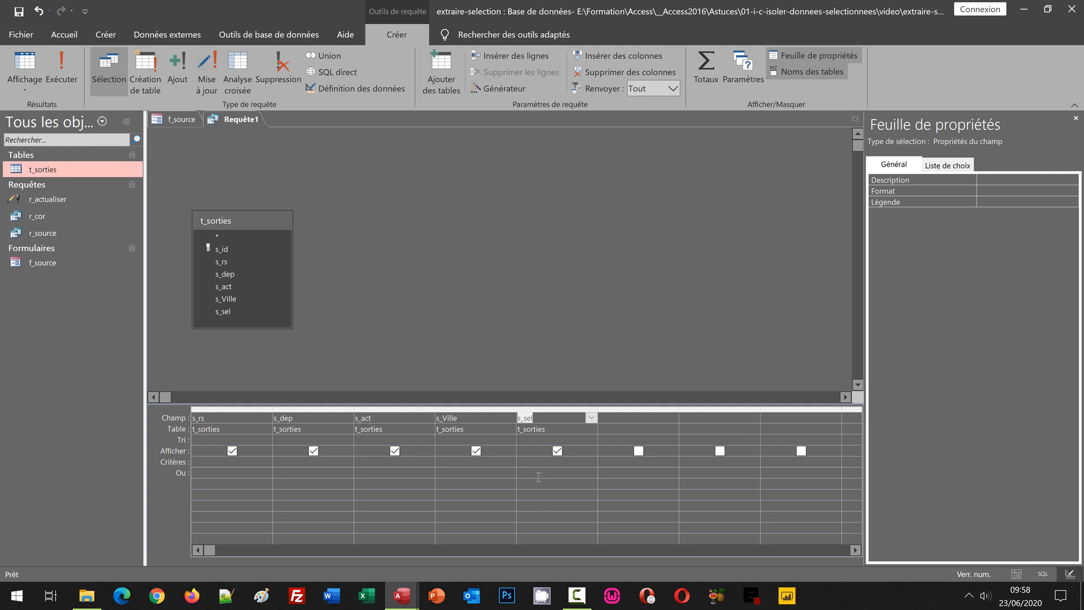
click(527, 462)
text(Vrai)
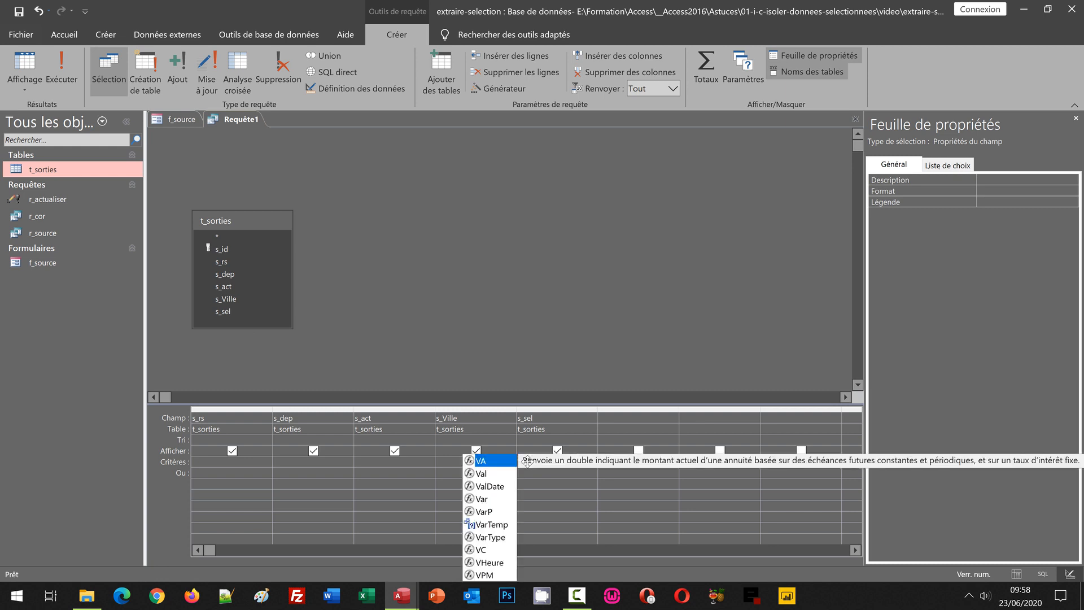
key(Return)
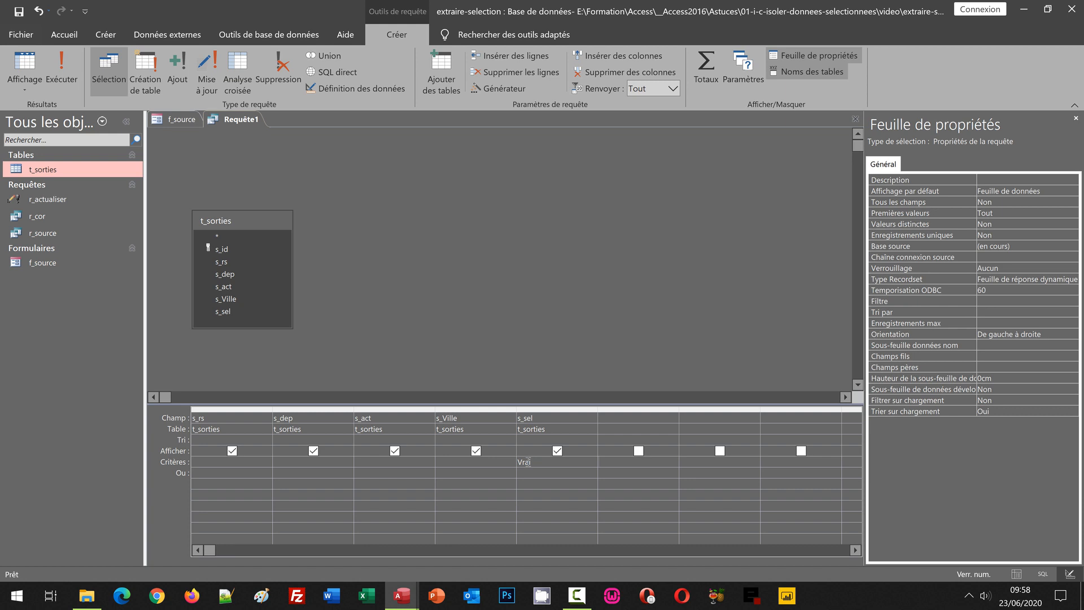
Step: Save the query as r_sel, run it to check the extracted records, and close it
key(ctrl+s)
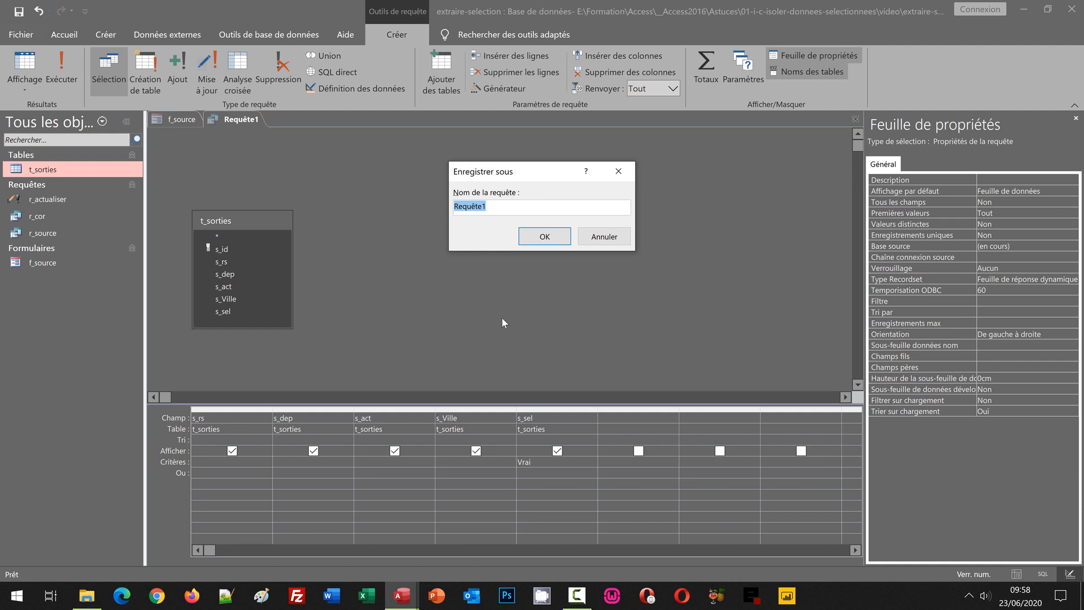
text(r_sel)
click(544, 237)
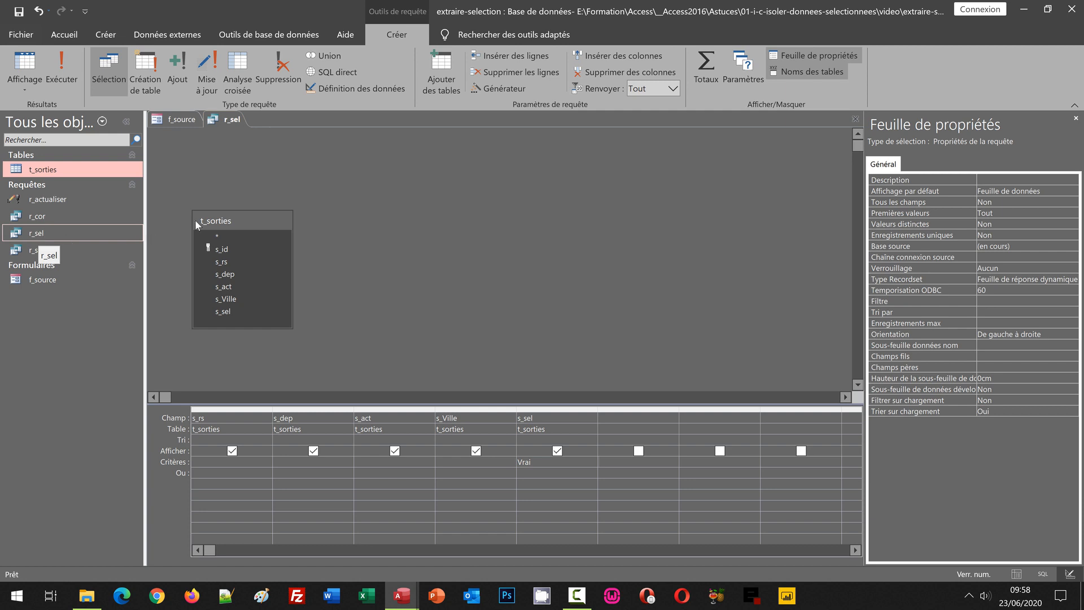
click(64, 69)
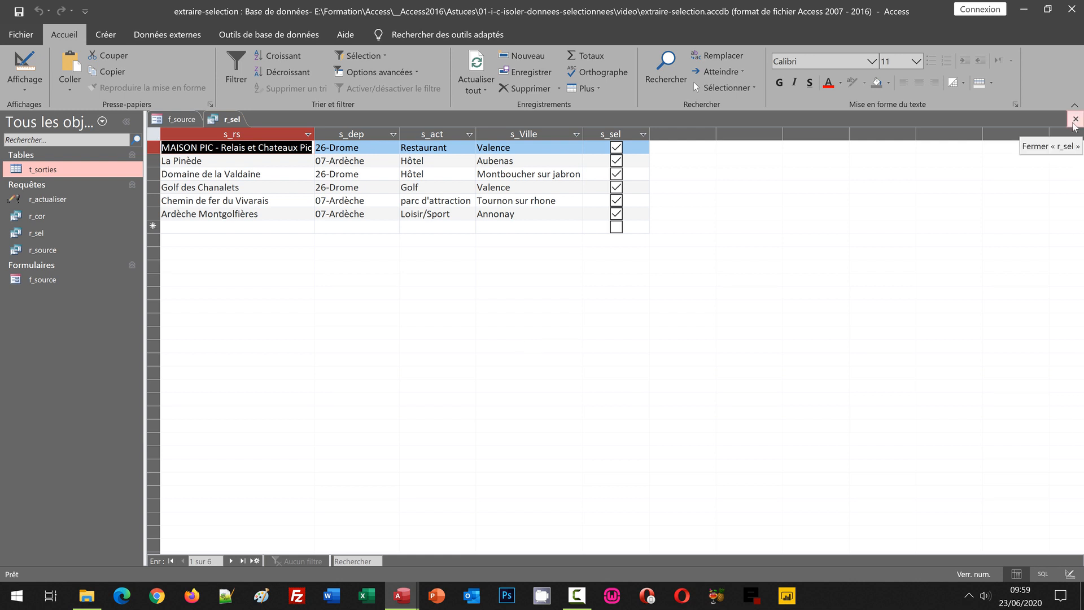
click(1075, 119)
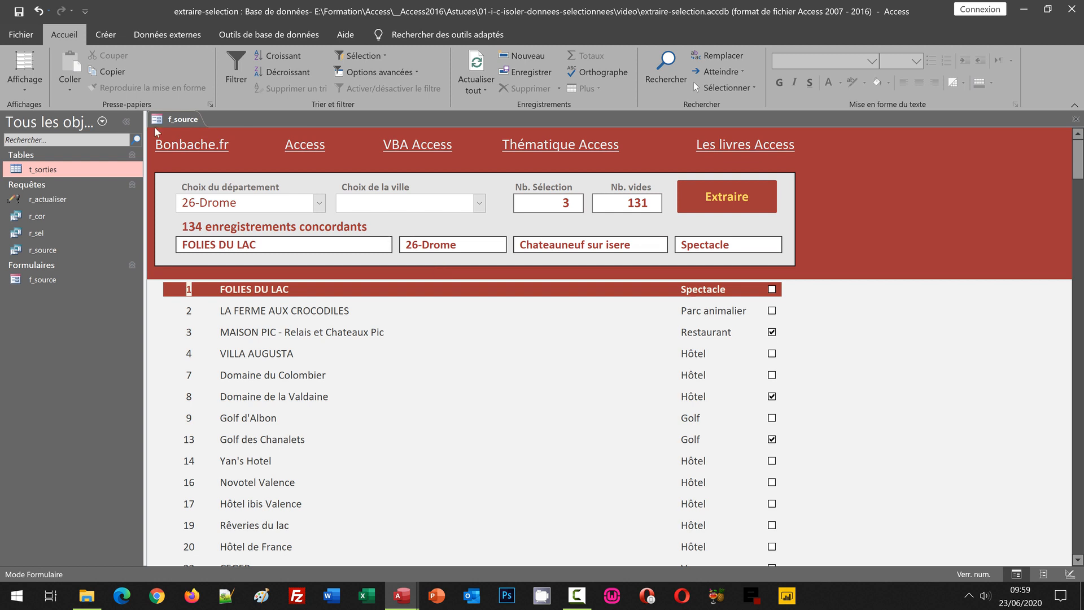
Step: Start the Form Wizard with the r_sel query as source and include all of its fields
click(114, 37)
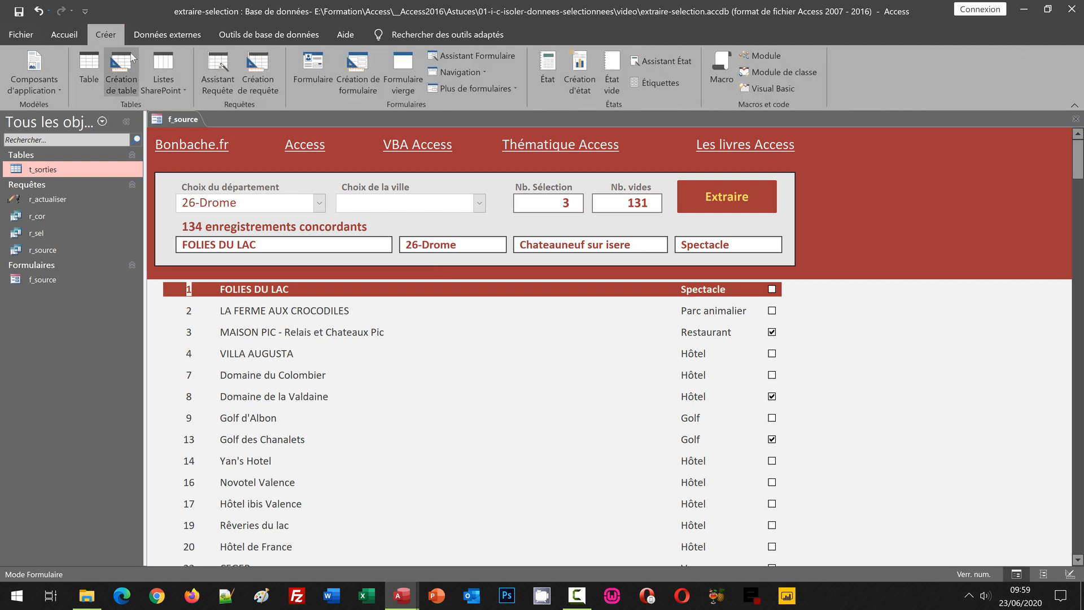
click(487, 55)
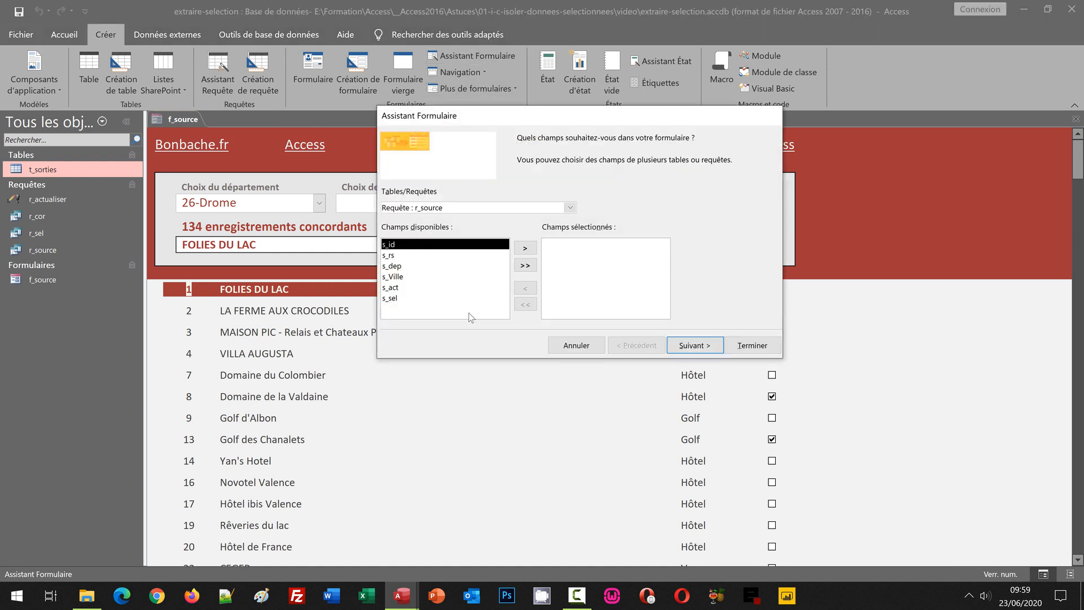
click(571, 208)
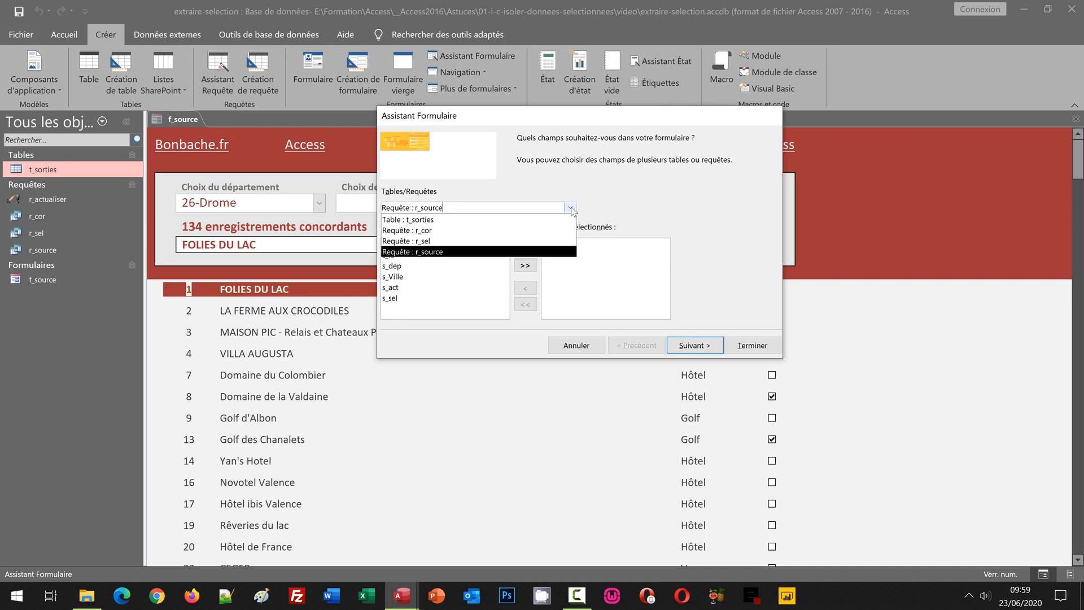
click(443, 242)
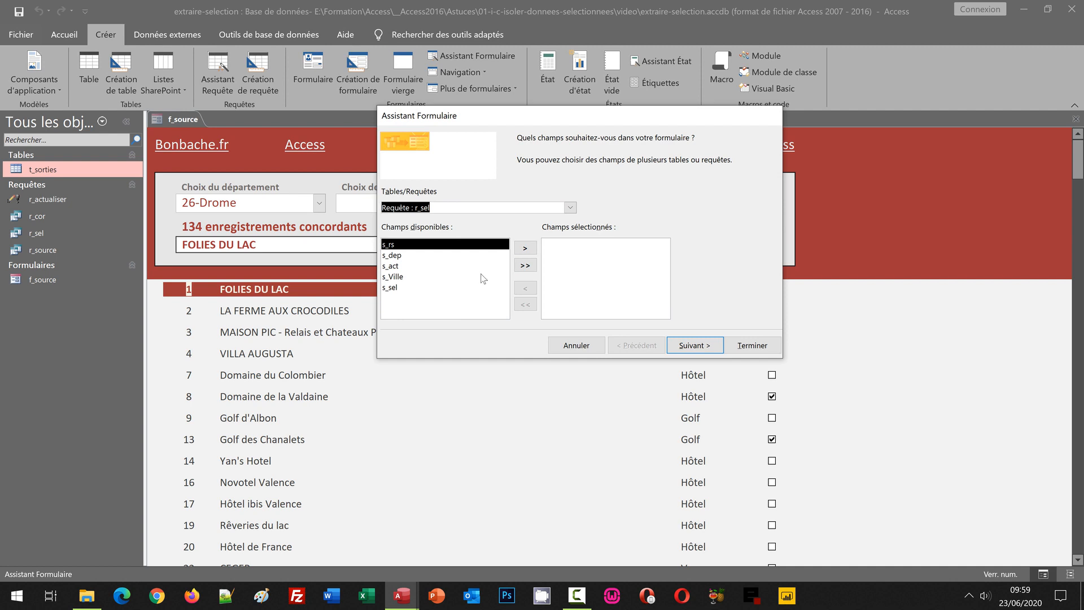
click(526, 265)
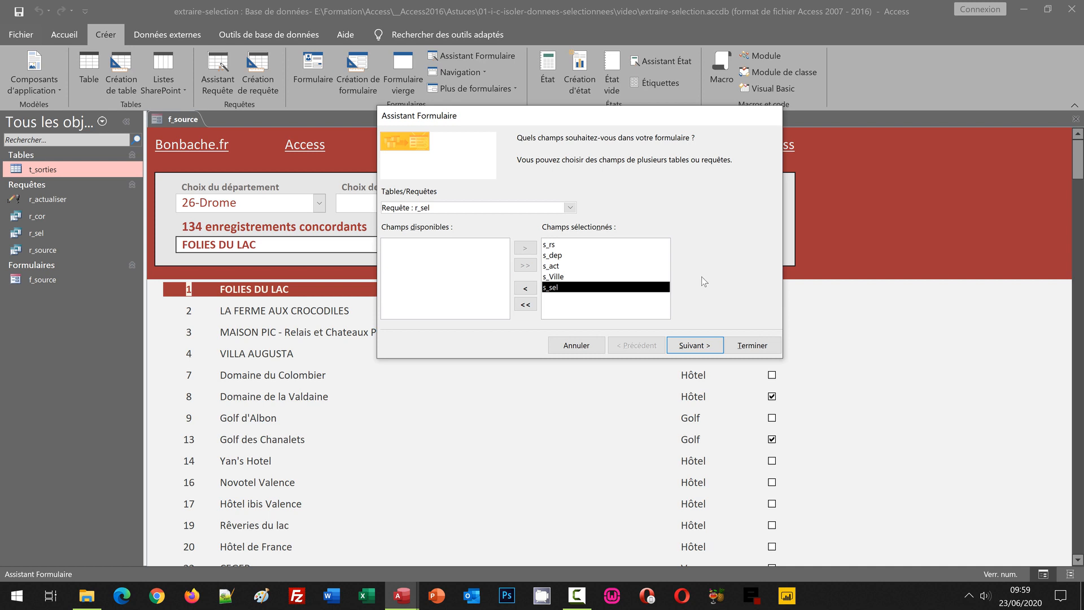
Step: Choose the tabular layout (Tabulaire) for the new form in the Form Wizard
click(695, 347)
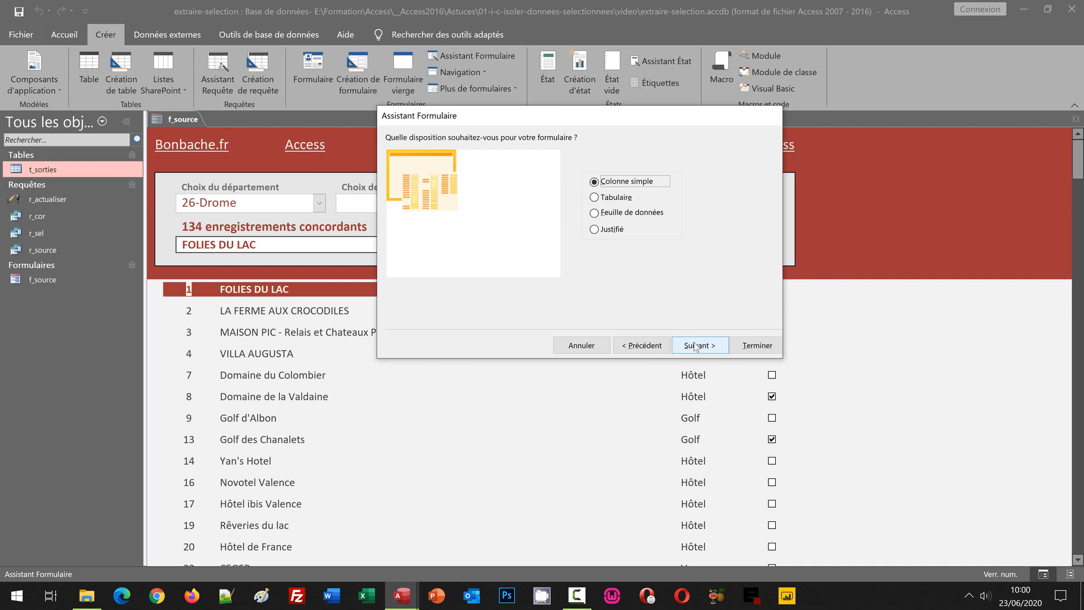
click(594, 197)
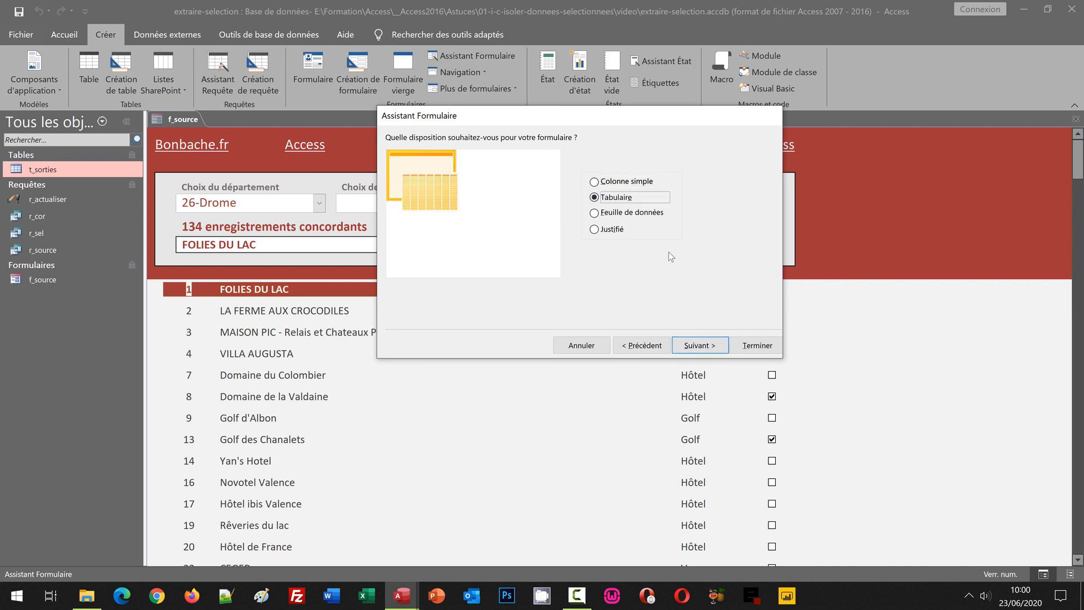
click(686, 345)
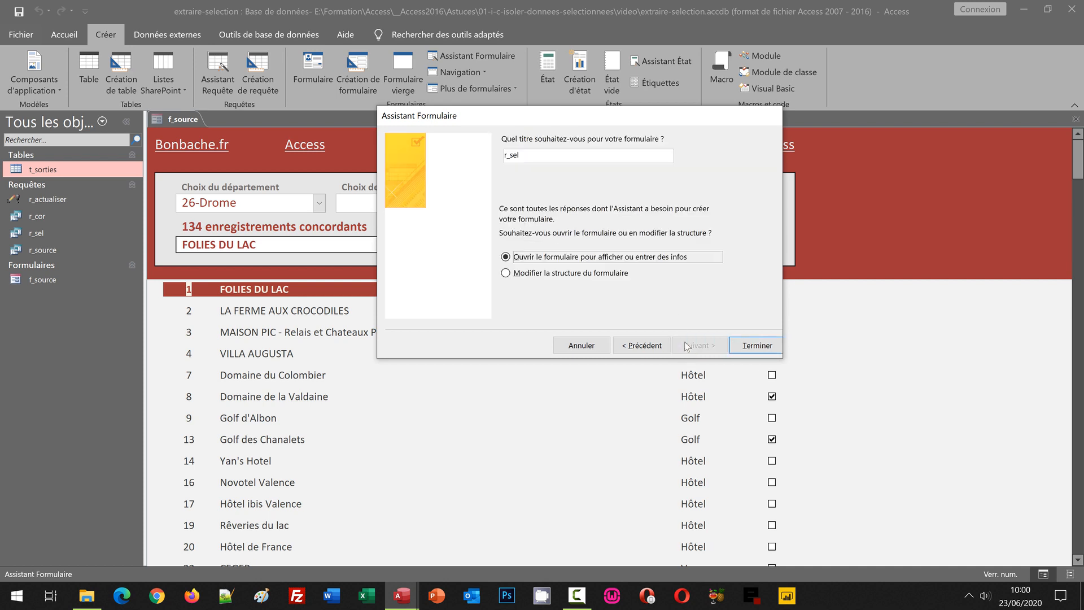
Step: Title the form f_sel, finish the wizard, and switch the new form to design view
click(508, 154)
key(BackSpace)
text(f)
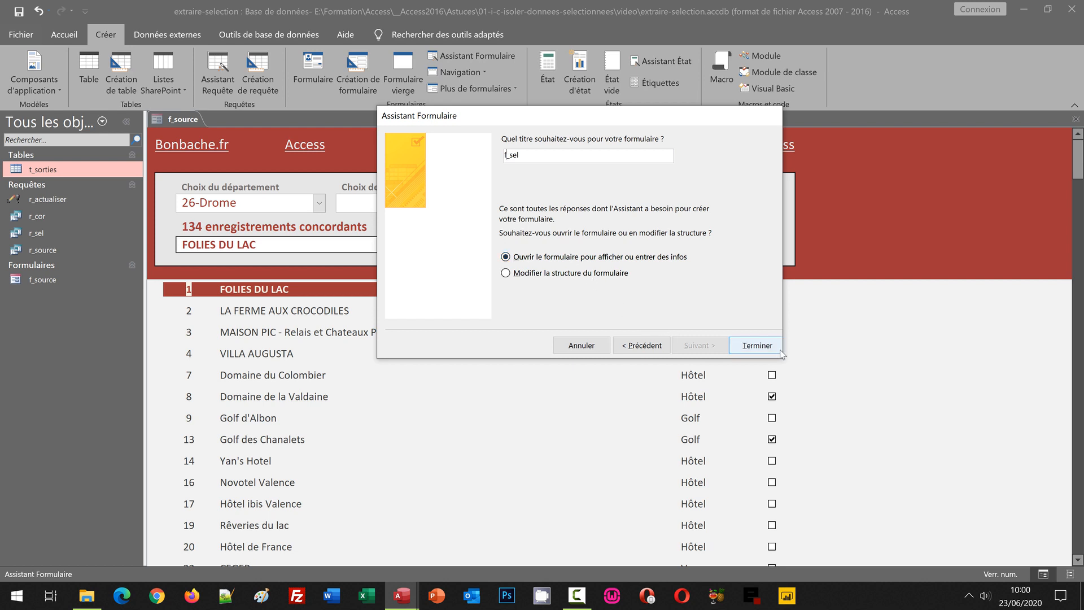
click(762, 348)
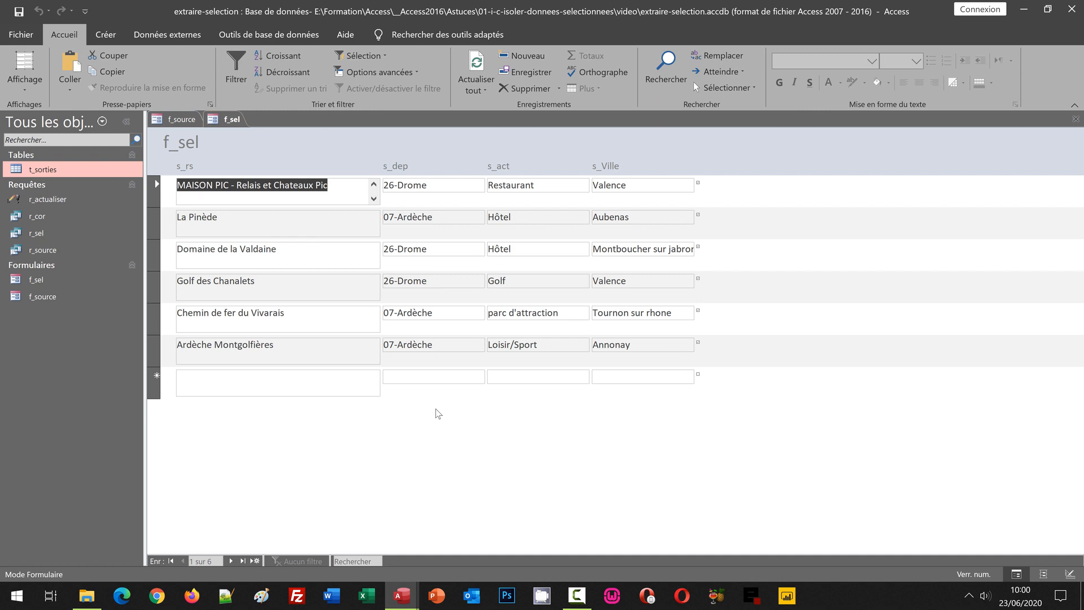
click(26, 90)
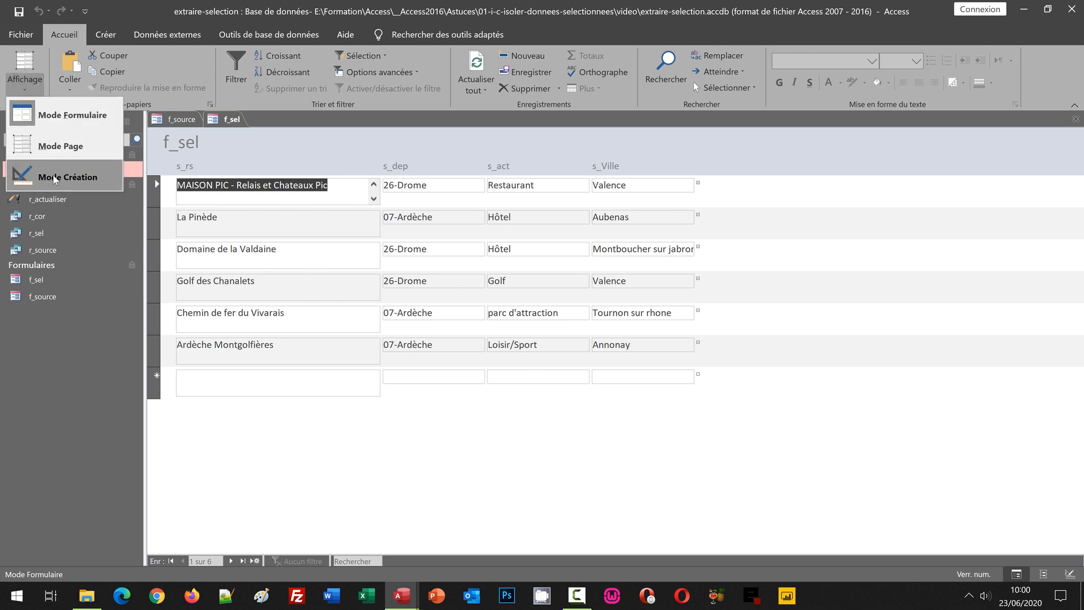
click(54, 178)
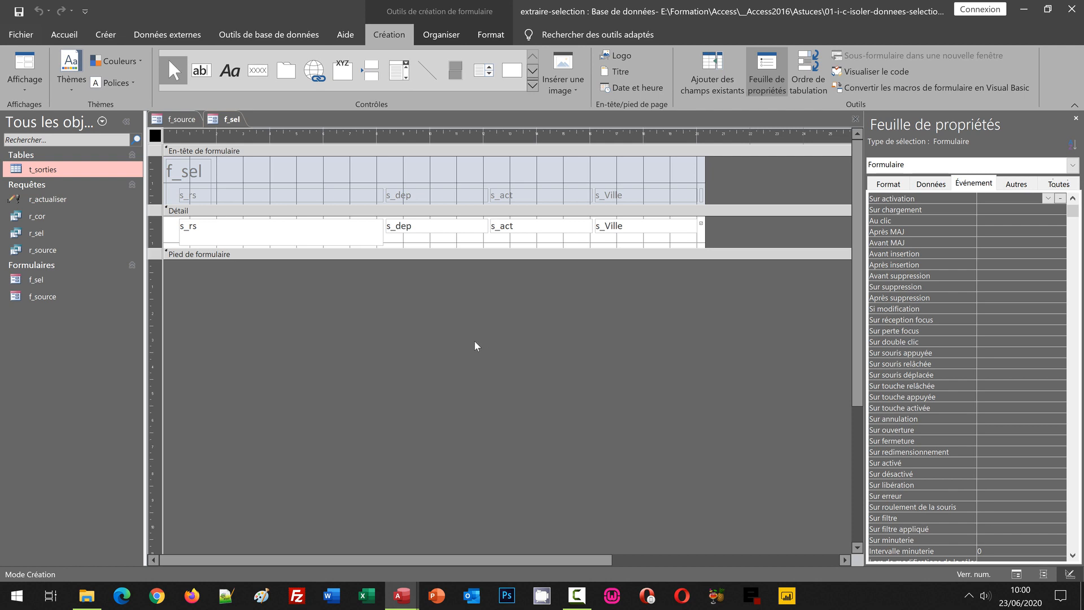
click(158, 197)
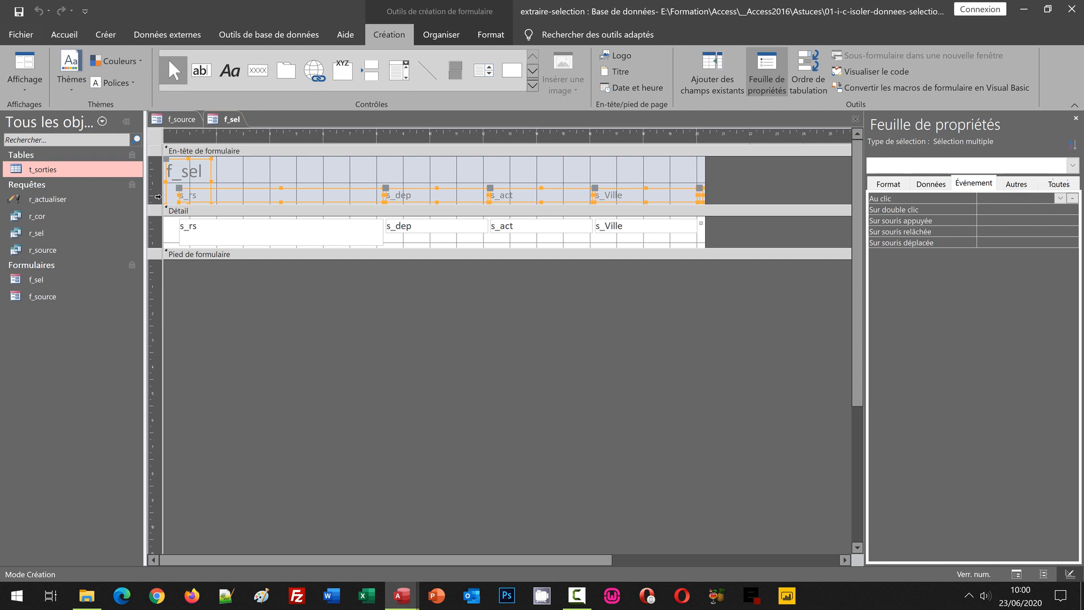
key(Delete)
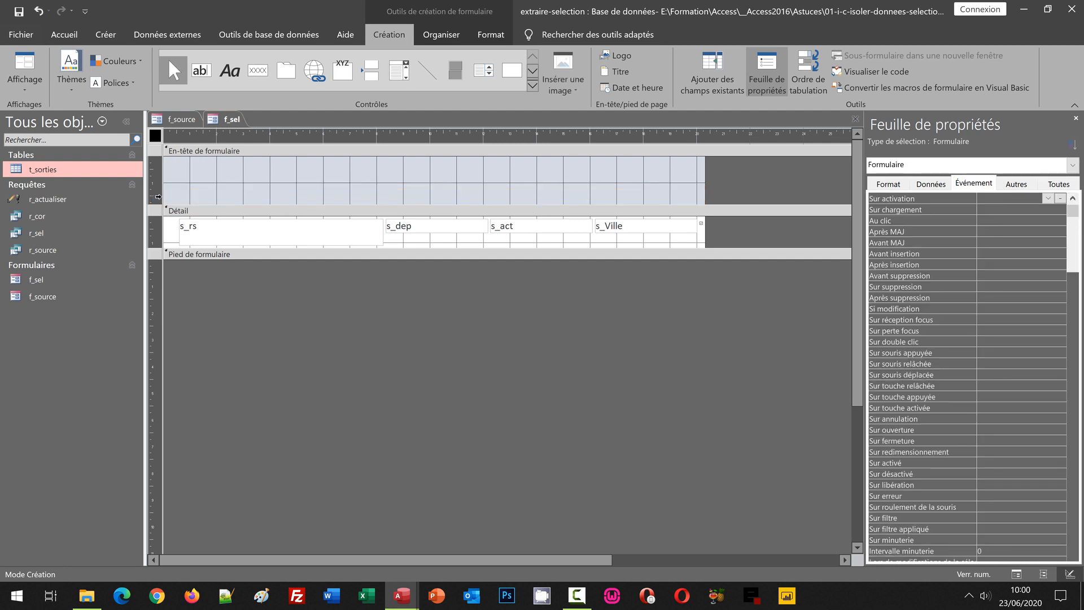
key(ctrl+z)
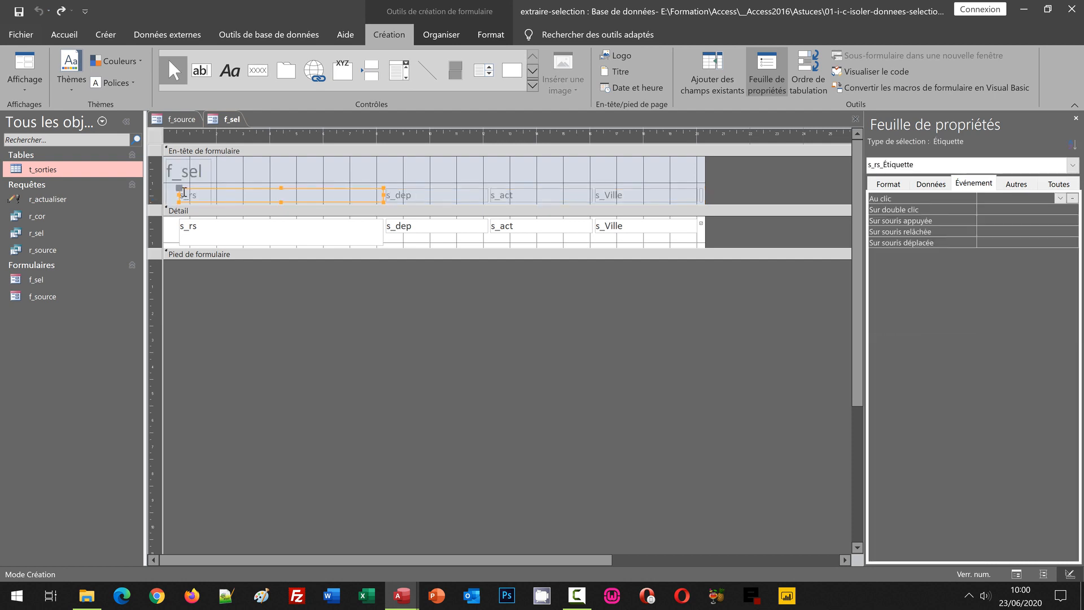
Step: Delete the column labels s_rs, s_dep, s_act and s_Ville from the form header, keeping the title
shift+click(456, 195)
shift+click(523, 196)
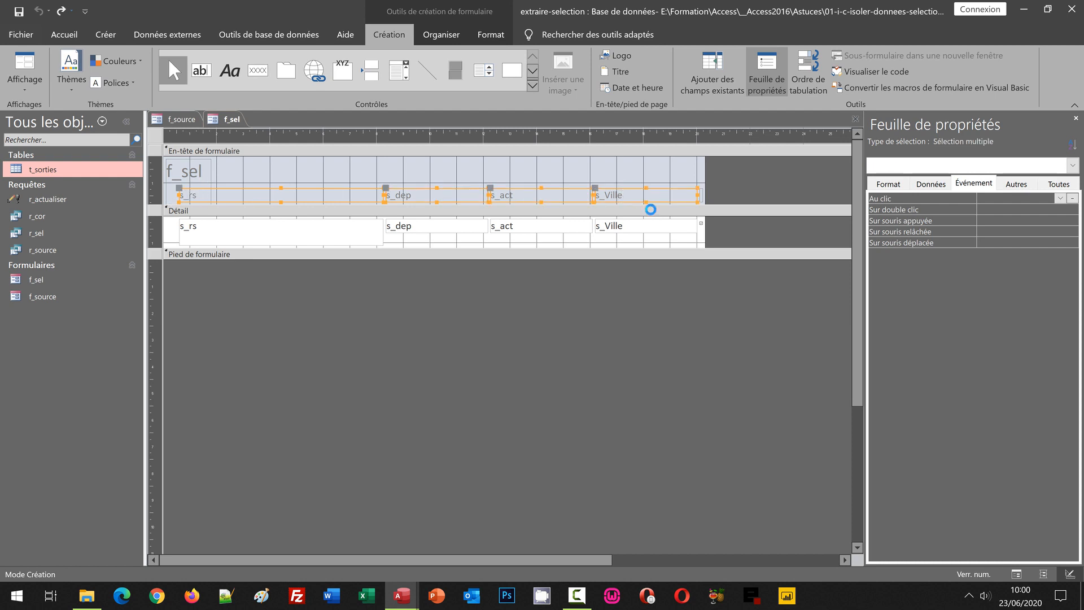
key(Delete)
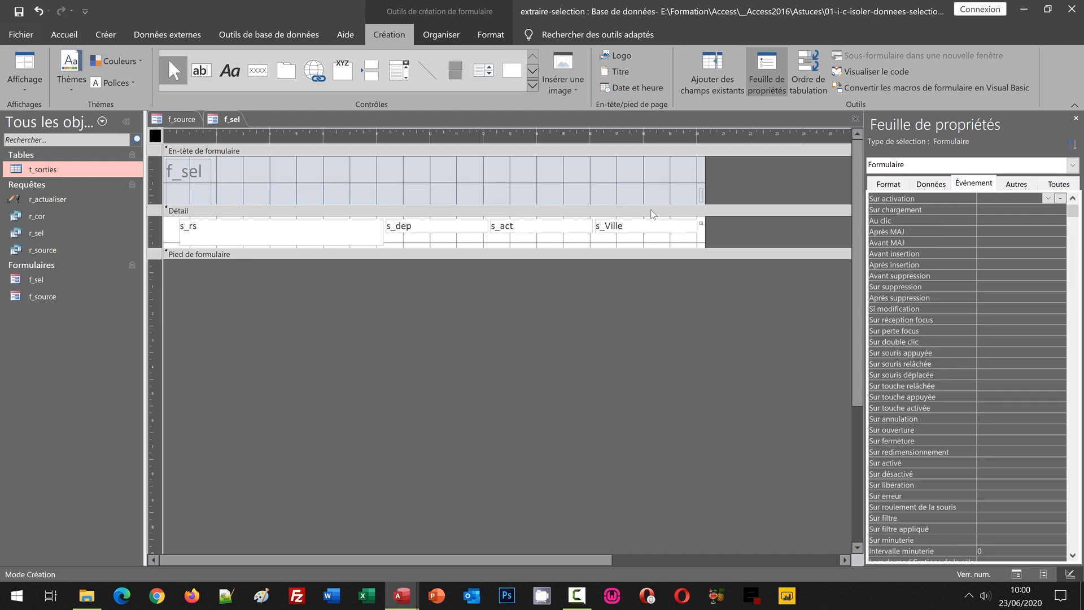
Step: Resize the header's title label to span from the s_rs field to the end of s_Ville, and reduce its height
click(209, 185)
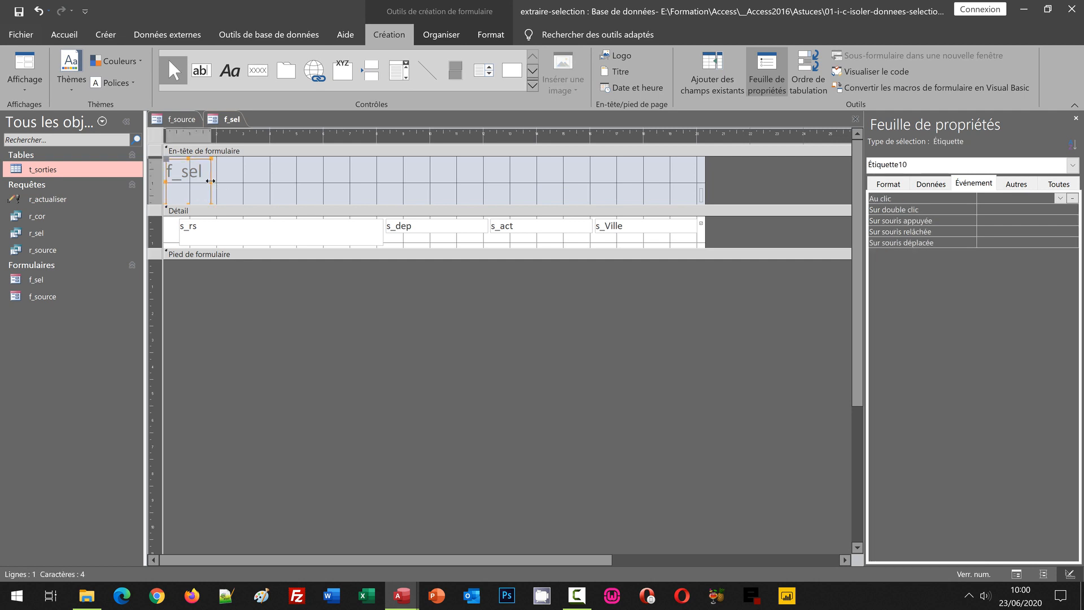
drag(211, 179, 698, 181)
mouse_move(168, 183)
mouse_down()
mouse_move(192, 184)
mouse_move(181, 184)
mouse_up()
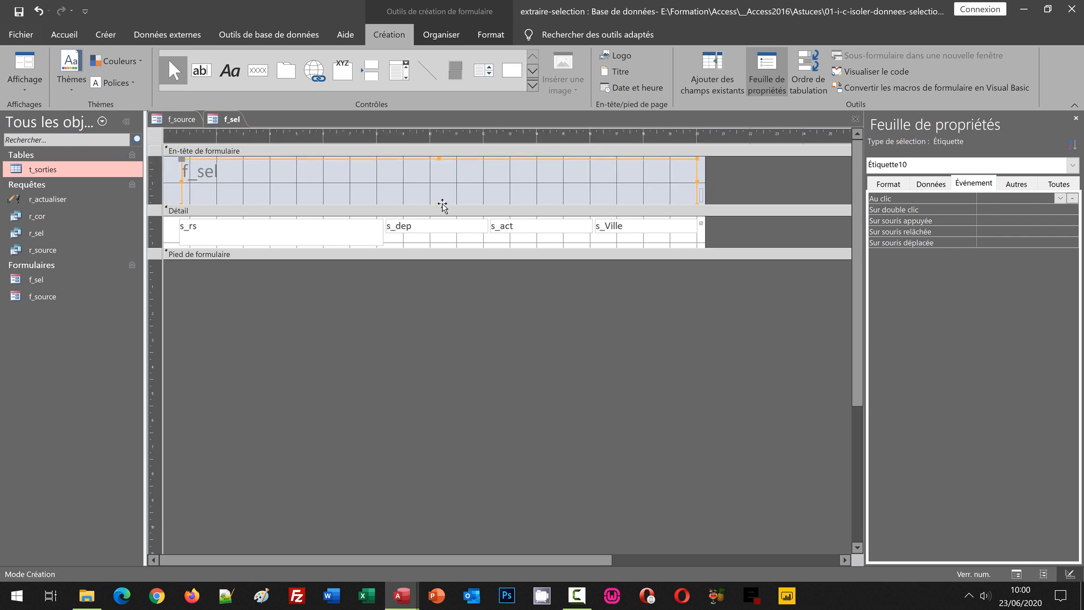
drag(440, 202, 440, 186)
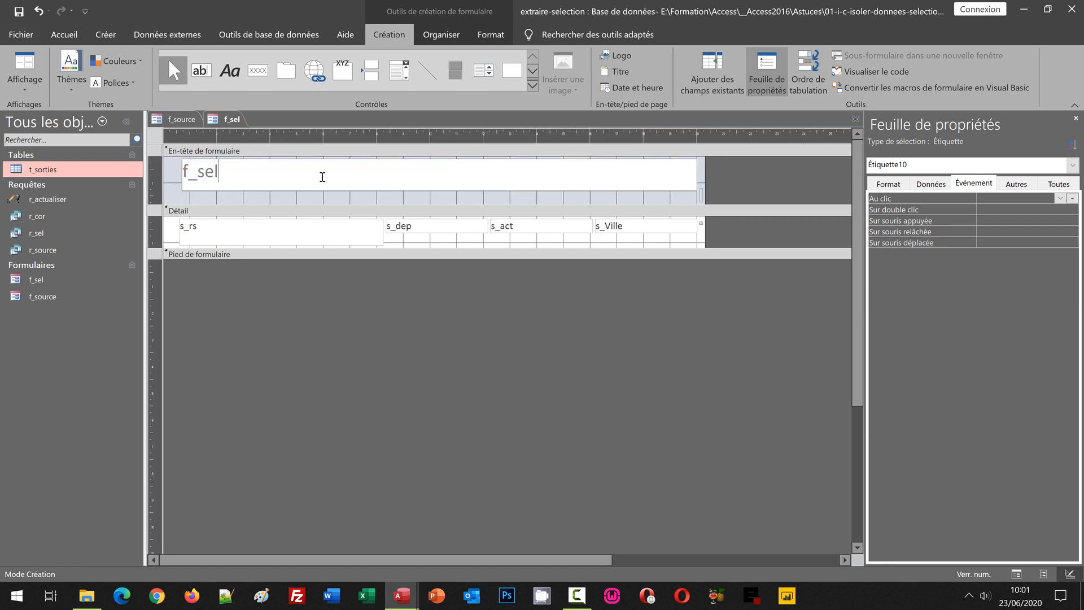
Step: Change the form title to "Panier des sélections de sorties" and nudge the header controls slightly down
click(322, 177)
double_click(322, 177)
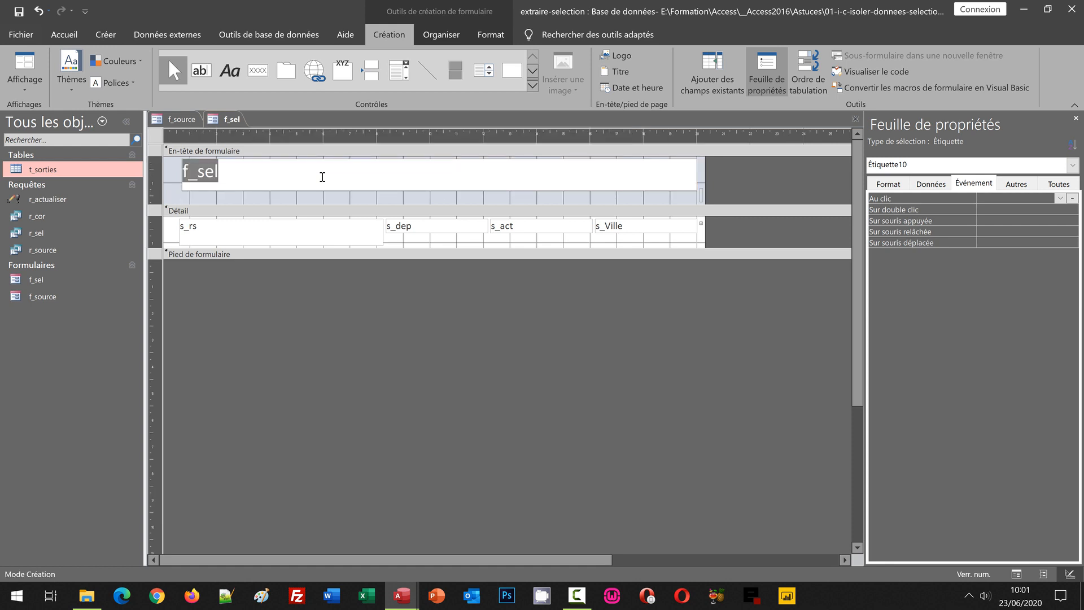
text(Panier)
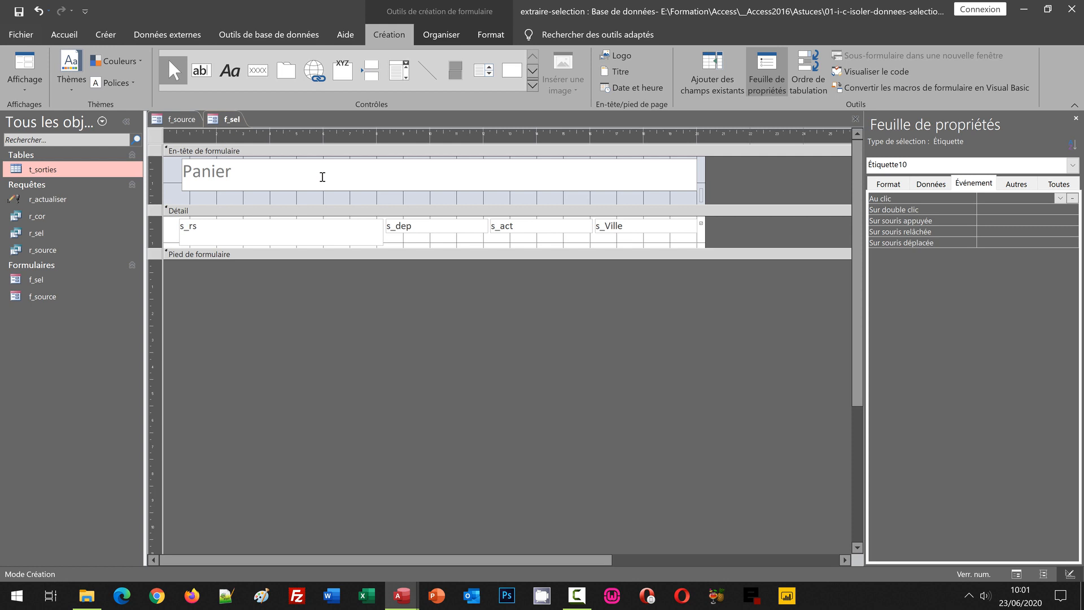
text( des sélections de sorties)
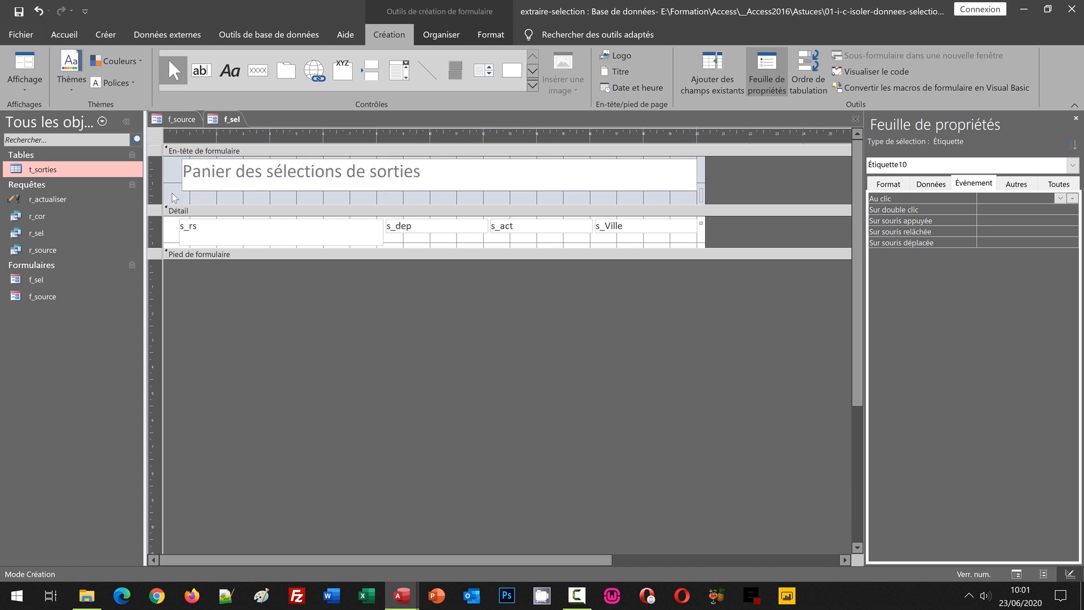
click(155, 188)
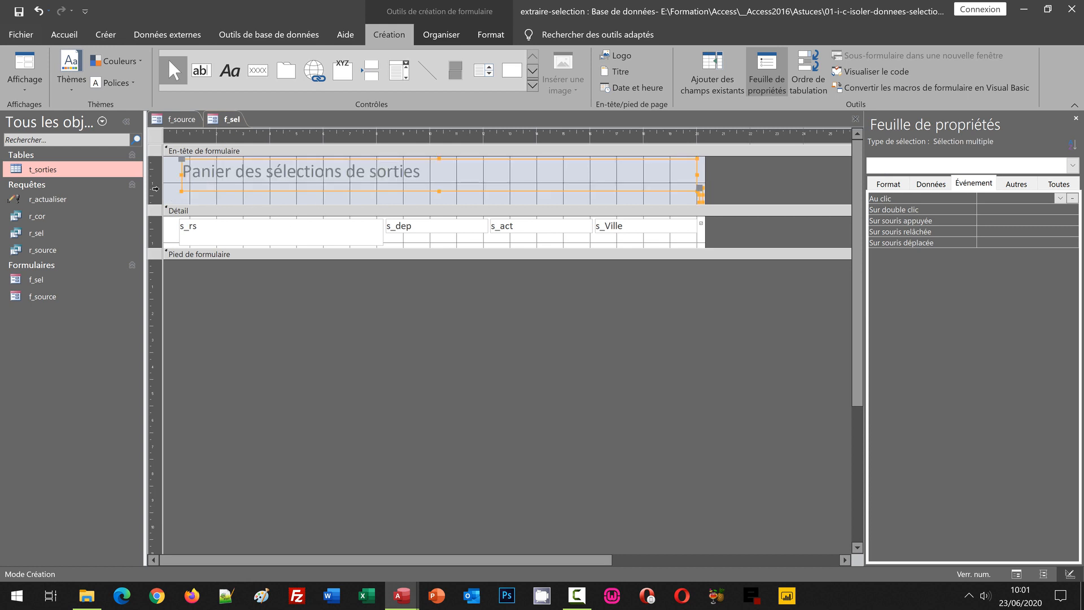
key(Down)
key(Down)
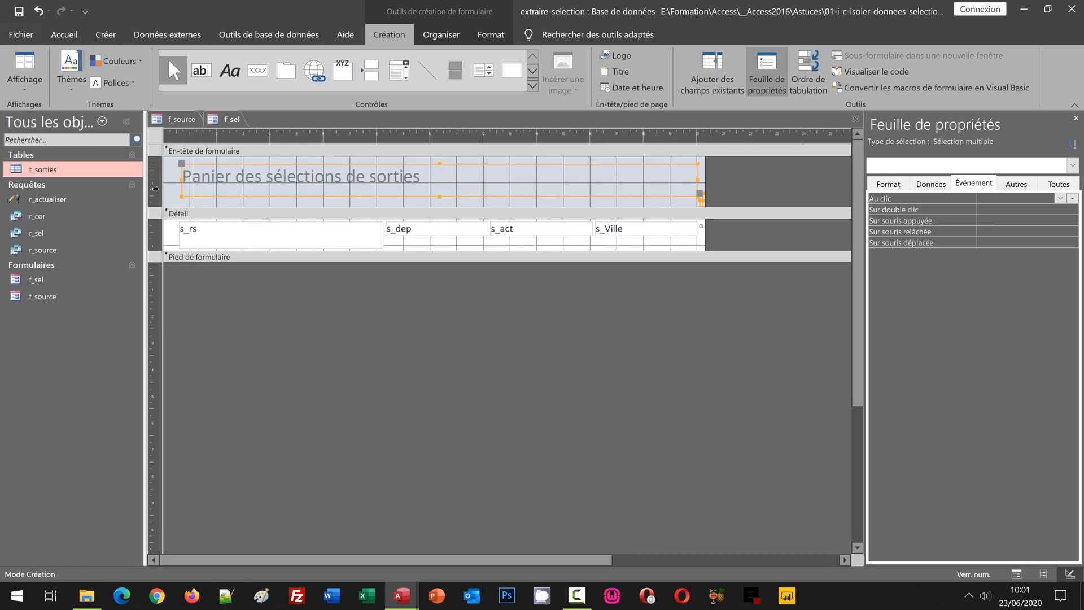
Step: Set the form header's background colour to a custom red with RGB 161, 56, 54
click(157, 150)
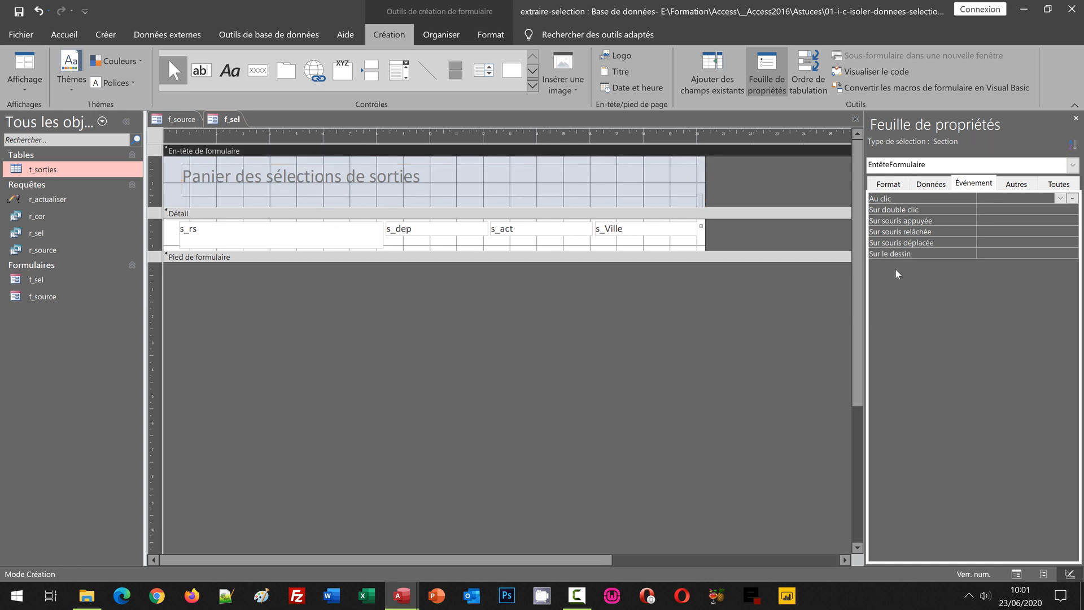
click(888, 184)
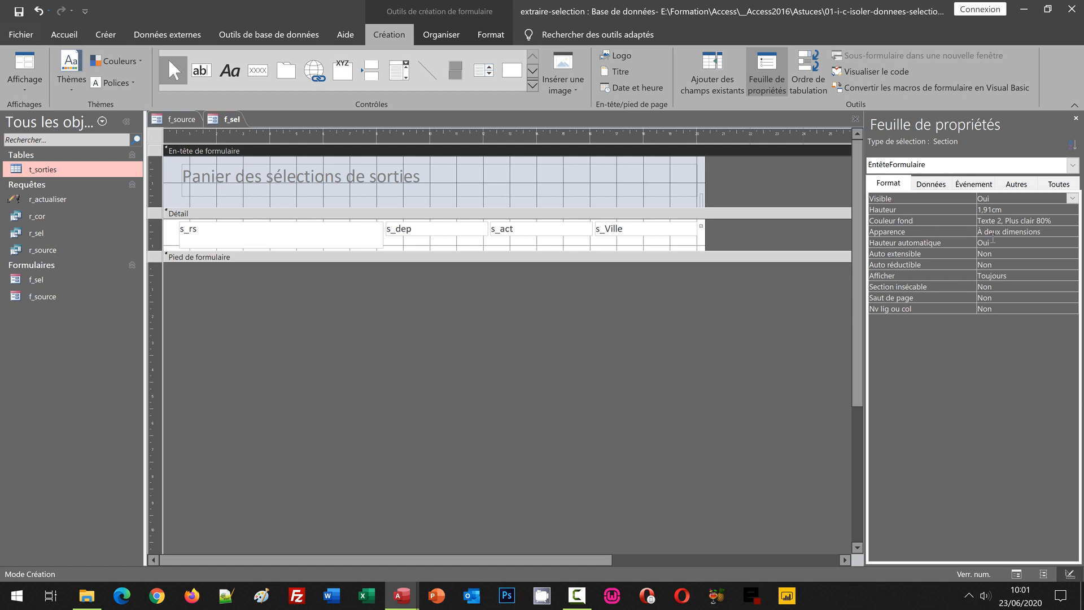
click(1072, 220)
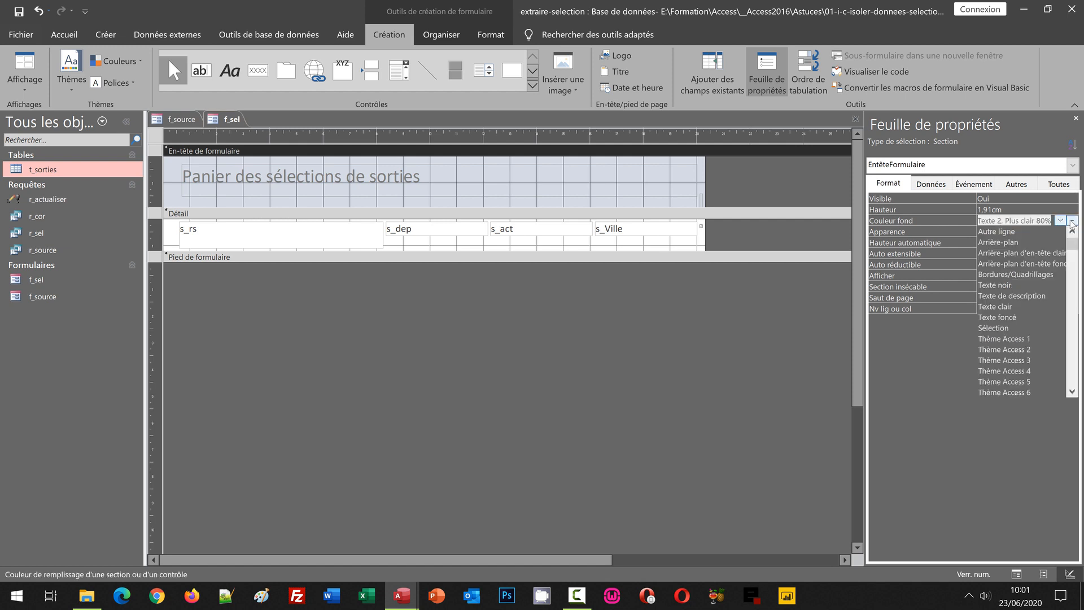
click(1072, 221)
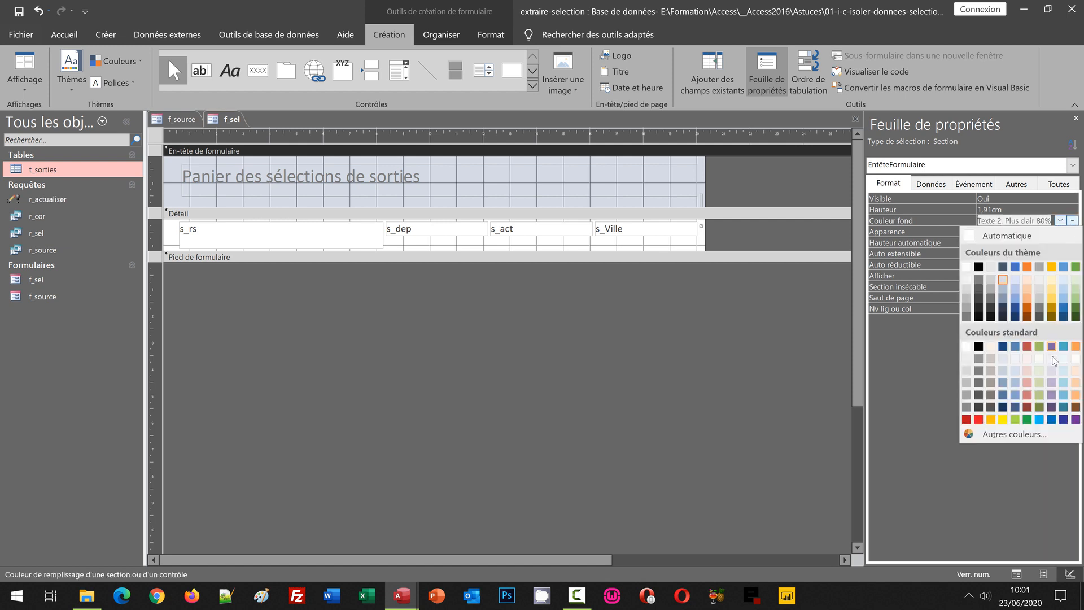
click(999, 434)
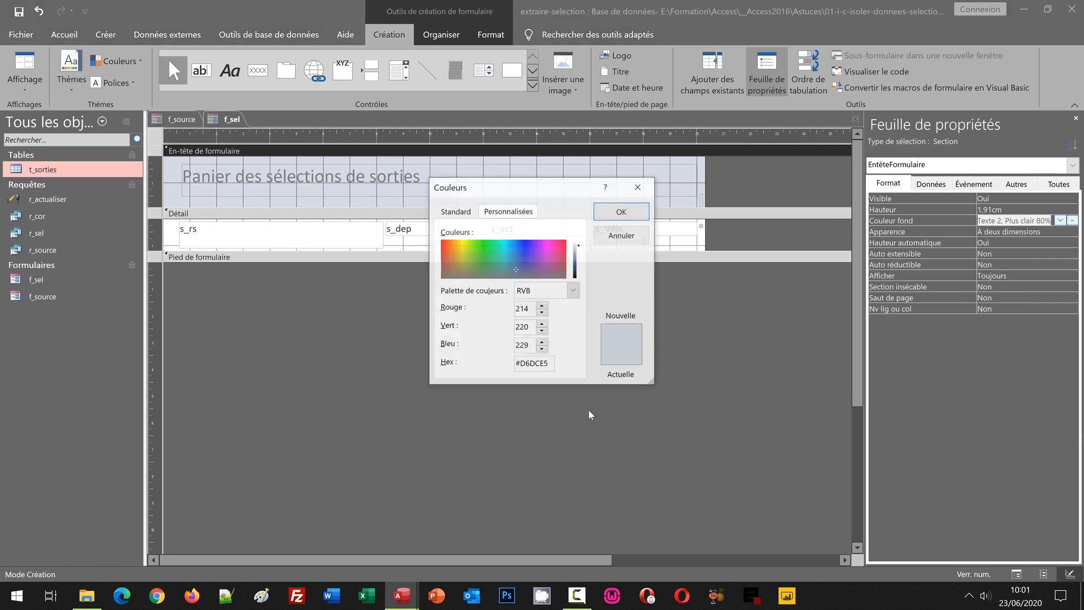
double_click(522, 308)
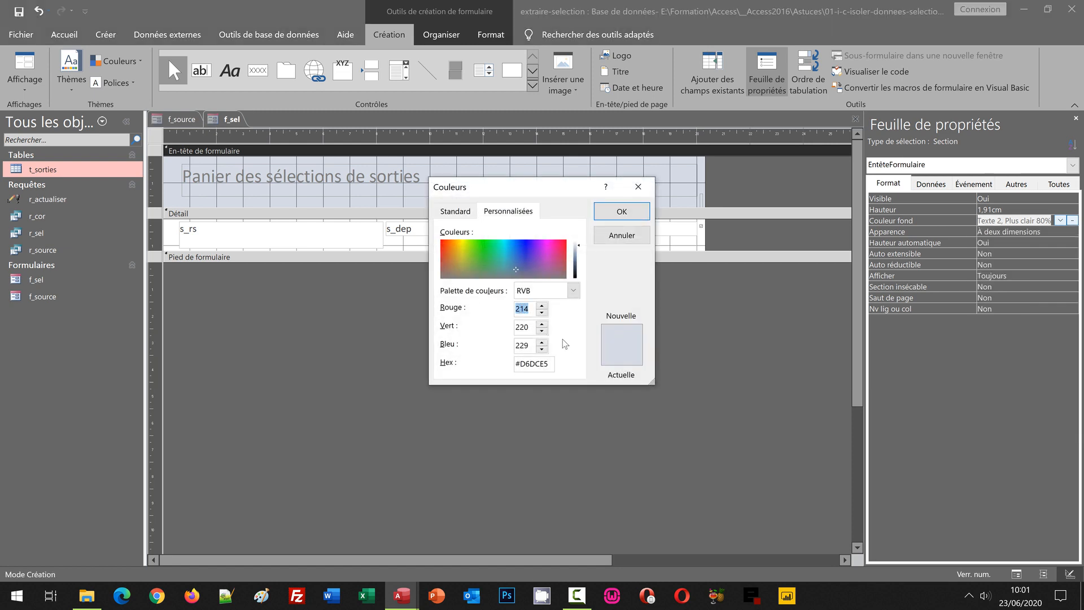
text(161)
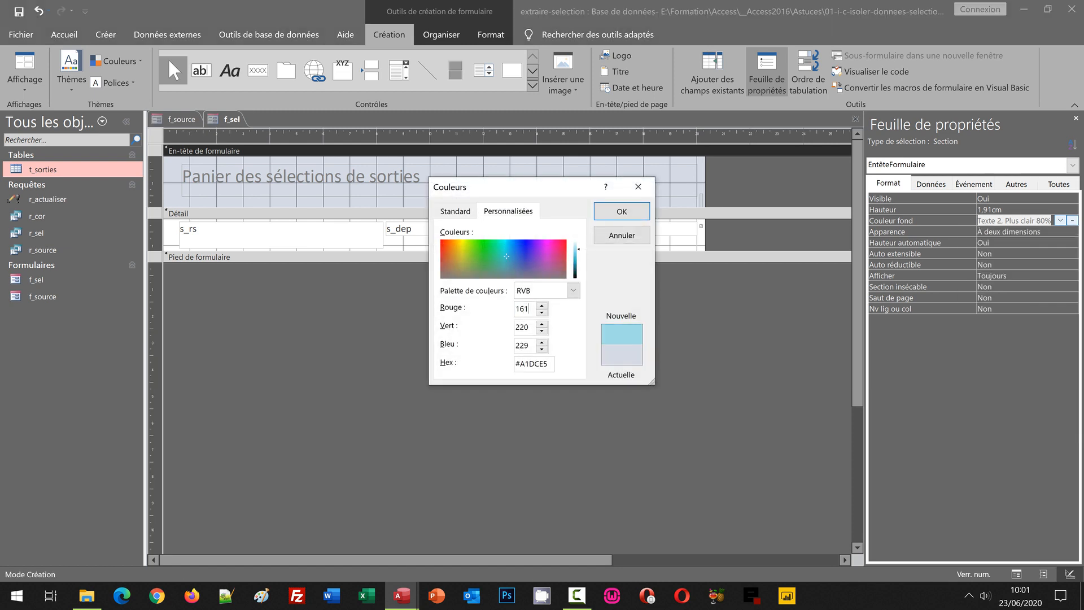
key(Tab)
text(56)
key(Tab)
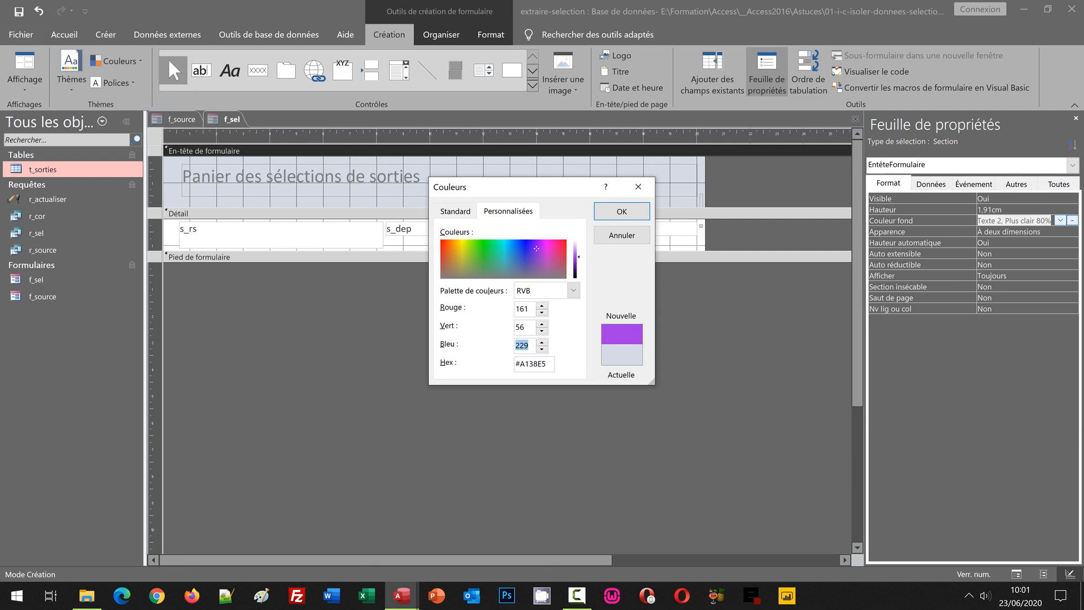
text(54)
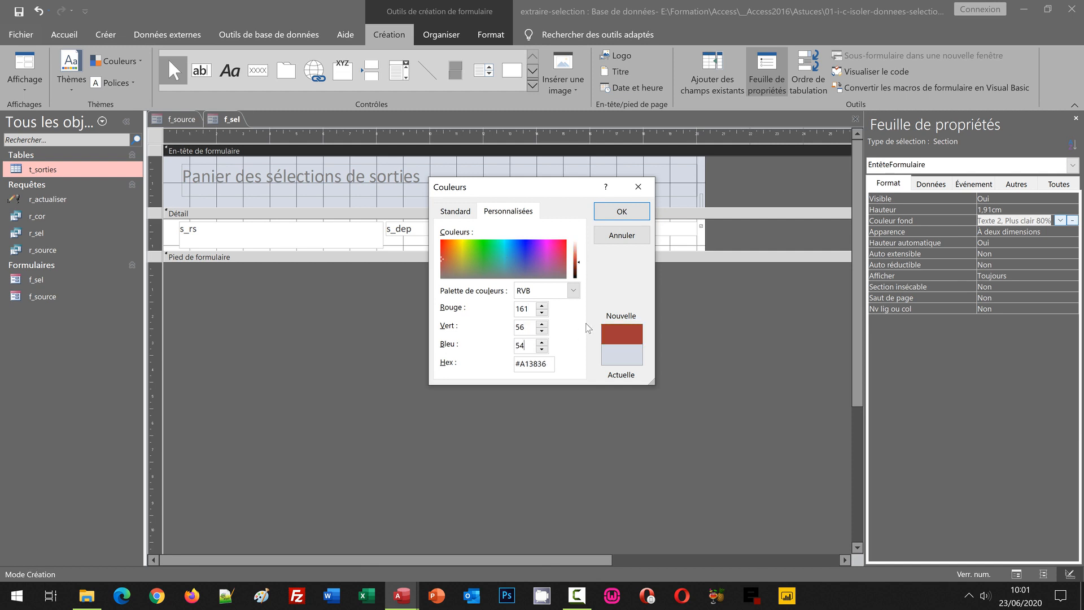
click(621, 212)
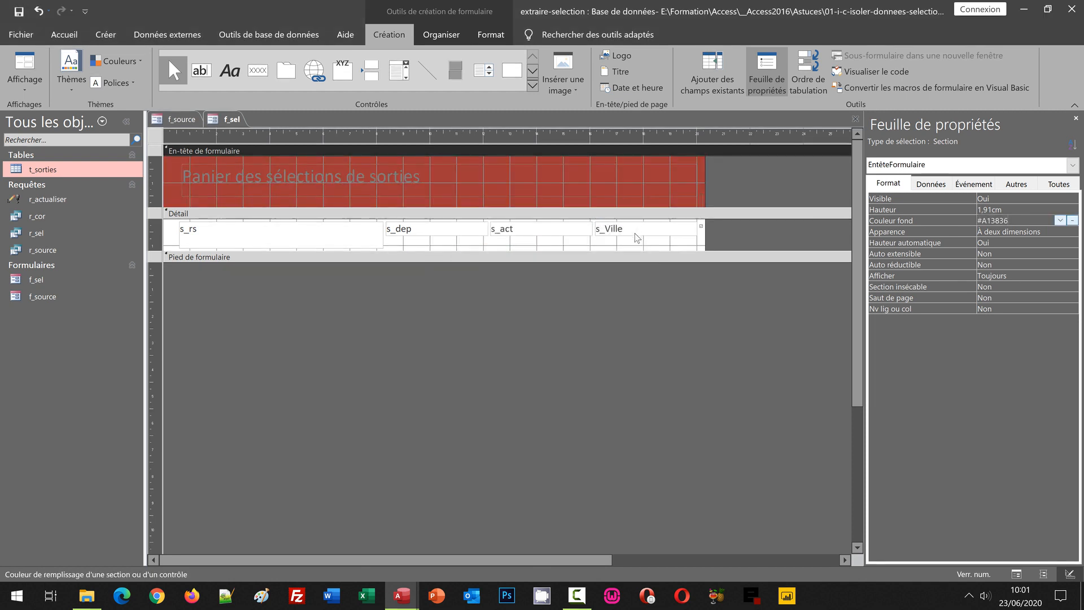
Step: Set the title label's text colour to the near-white theme shade Arrière-plan 1, Plus sombre
click(298, 185)
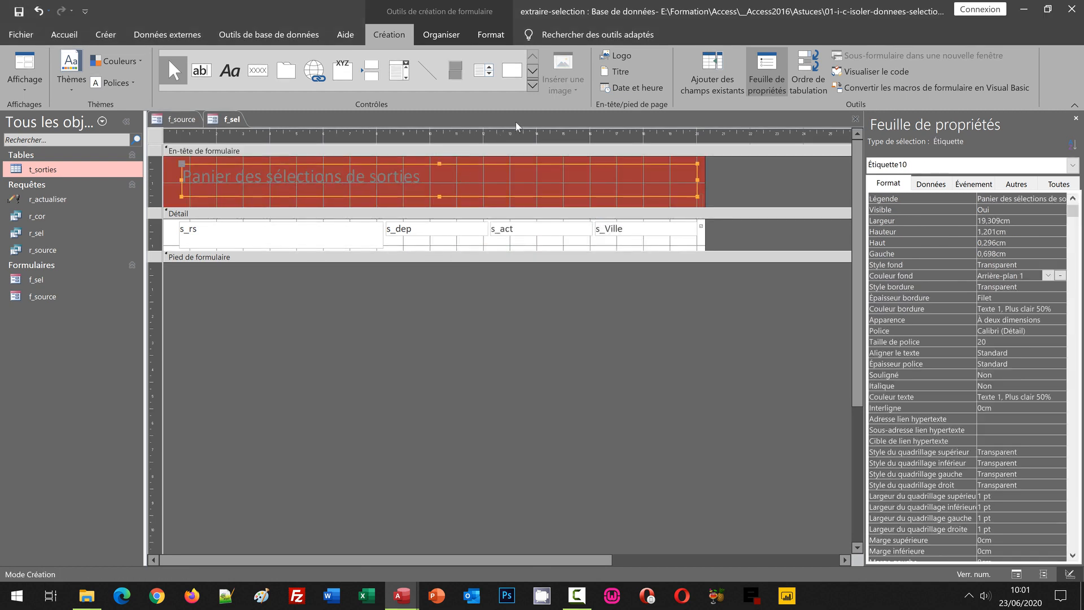
click(490, 34)
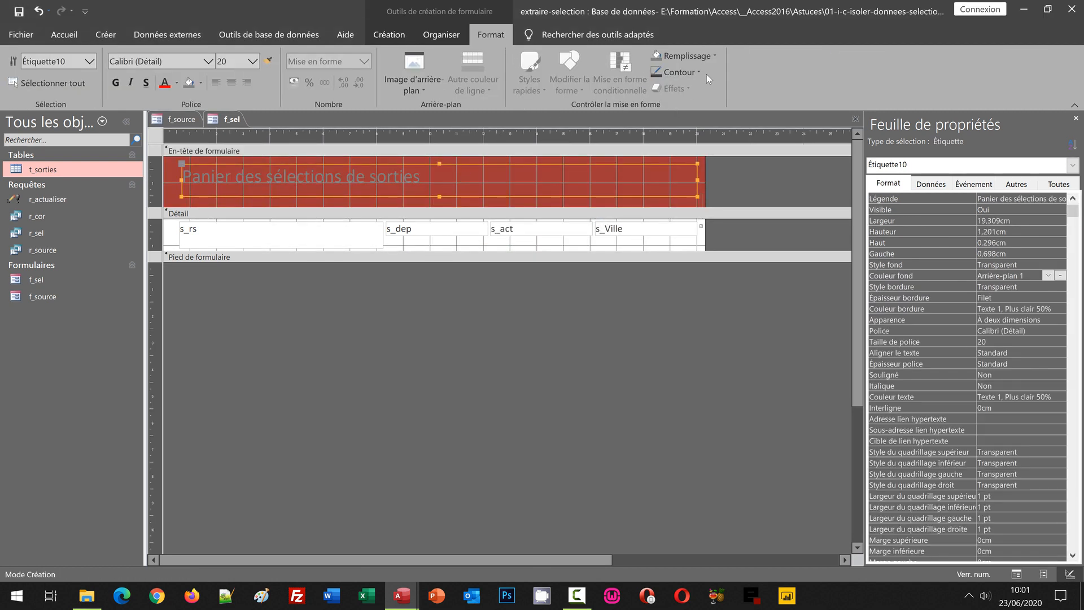
click(176, 83)
click(163, 132)
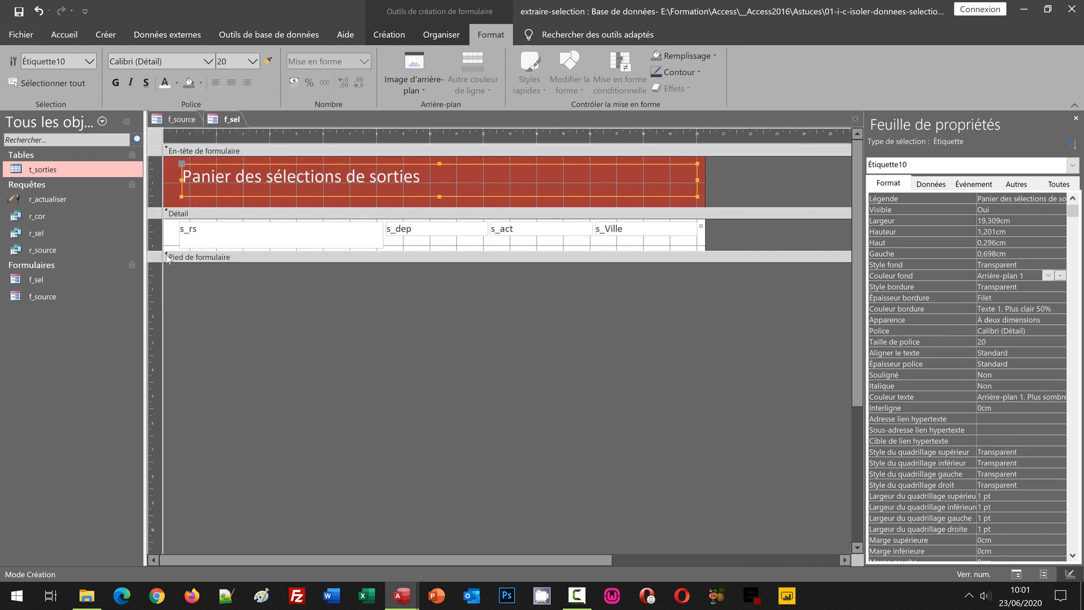
Step: Open the background colour choices for the Détail section of the f_sel form
click(160, 218)
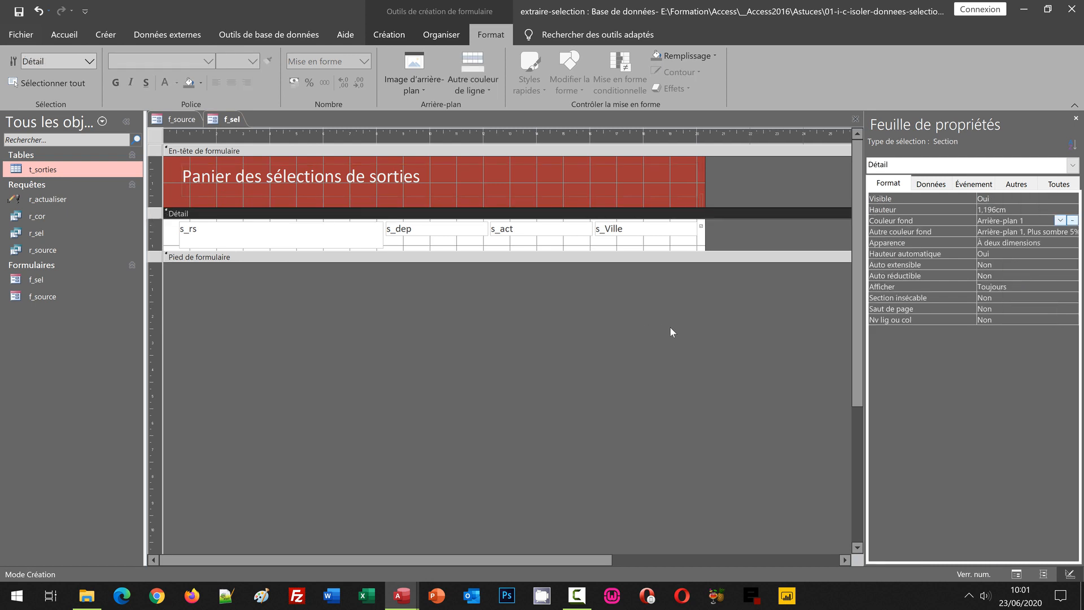
click(1074, 220)
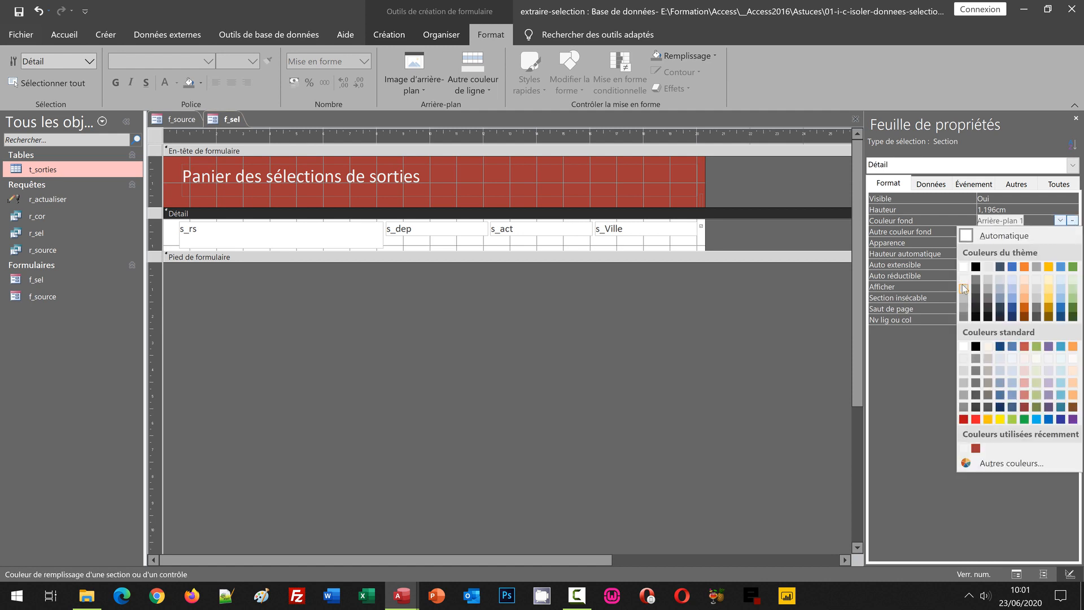
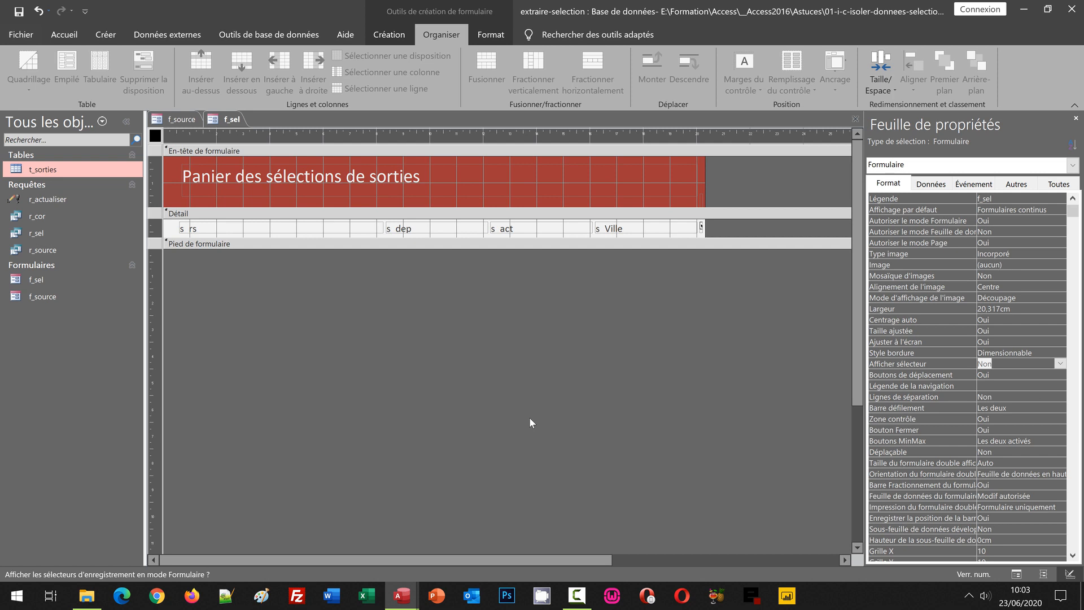
Step: Save and close the f_sel form, and switch f_source to design view
key(ctrl+s)
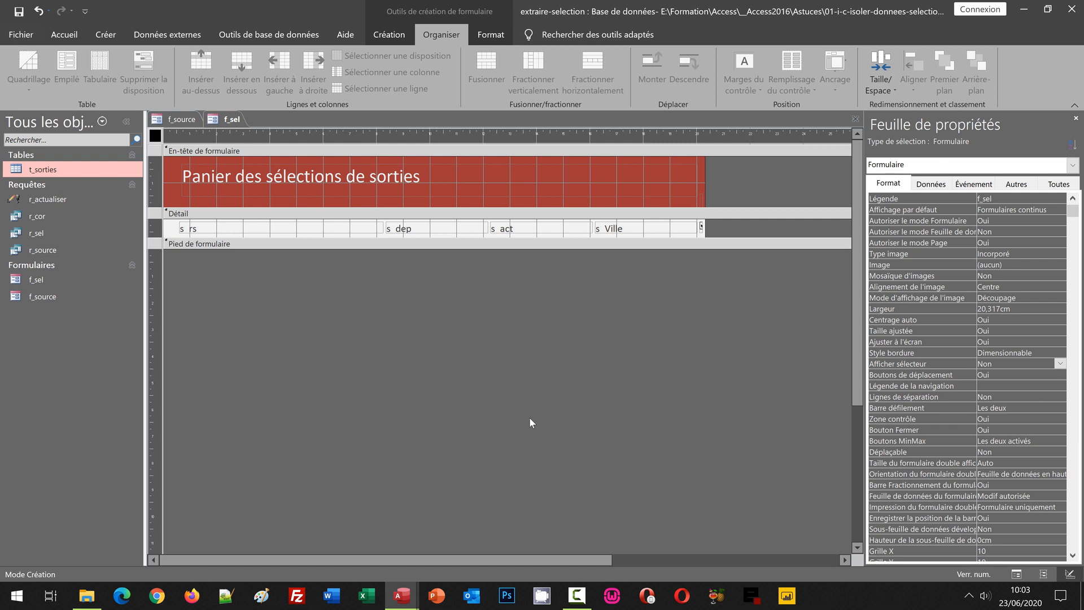
click(855, 119)
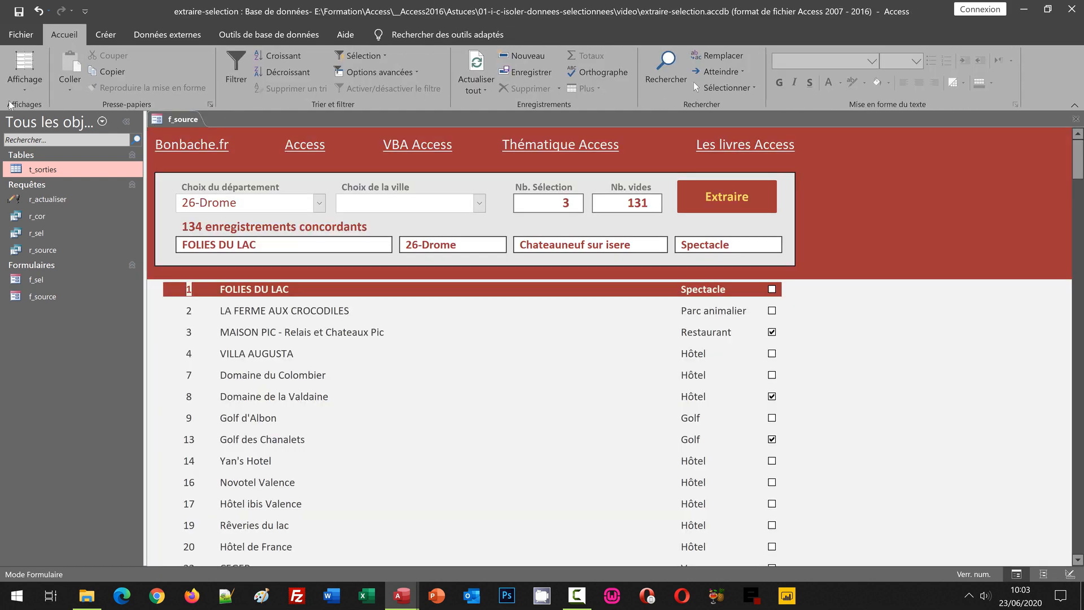
click(24, 82)
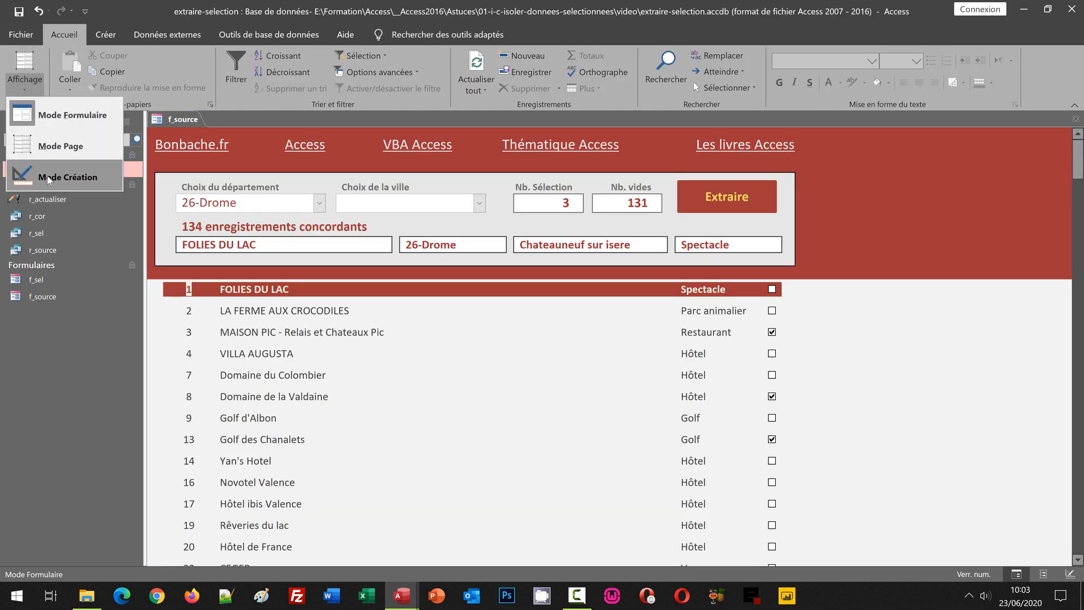
click(48, 178)
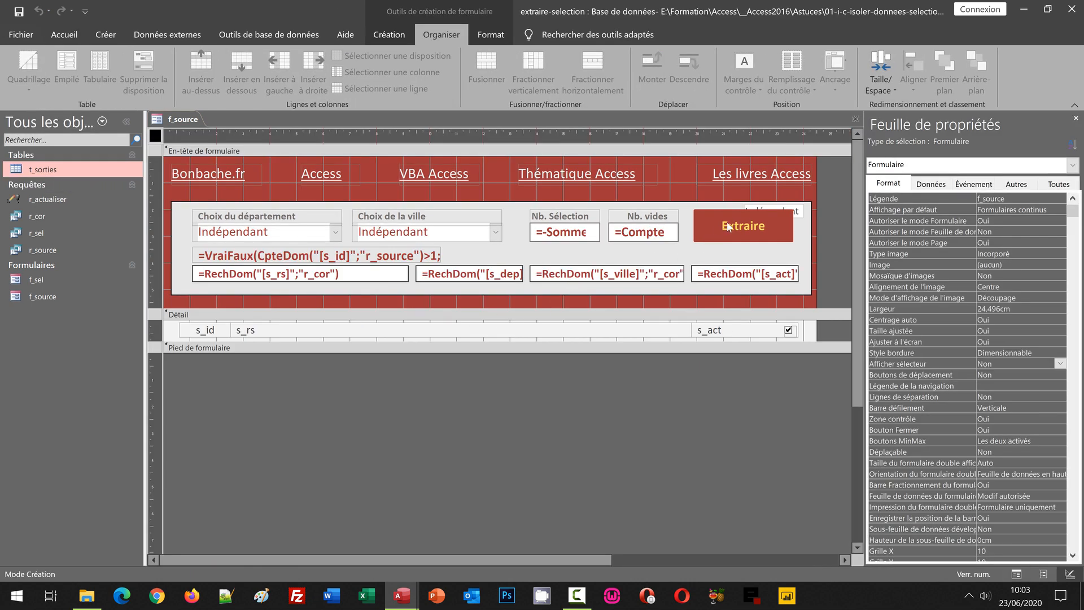
Step: Open the macro builder for the Au clic event of the Extraire button
click(729, 228)
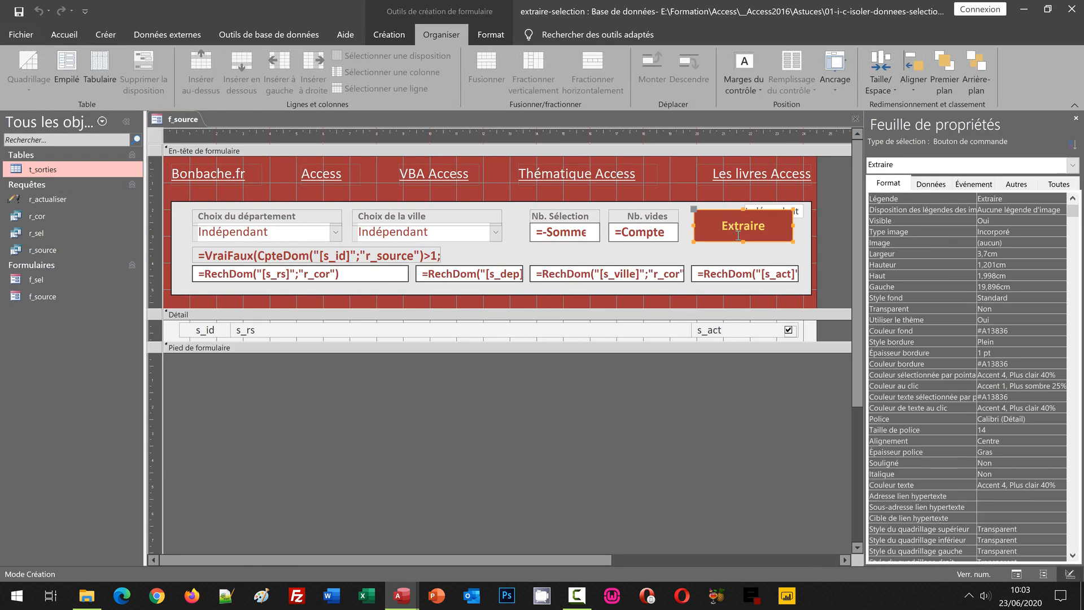
click(972, 184)
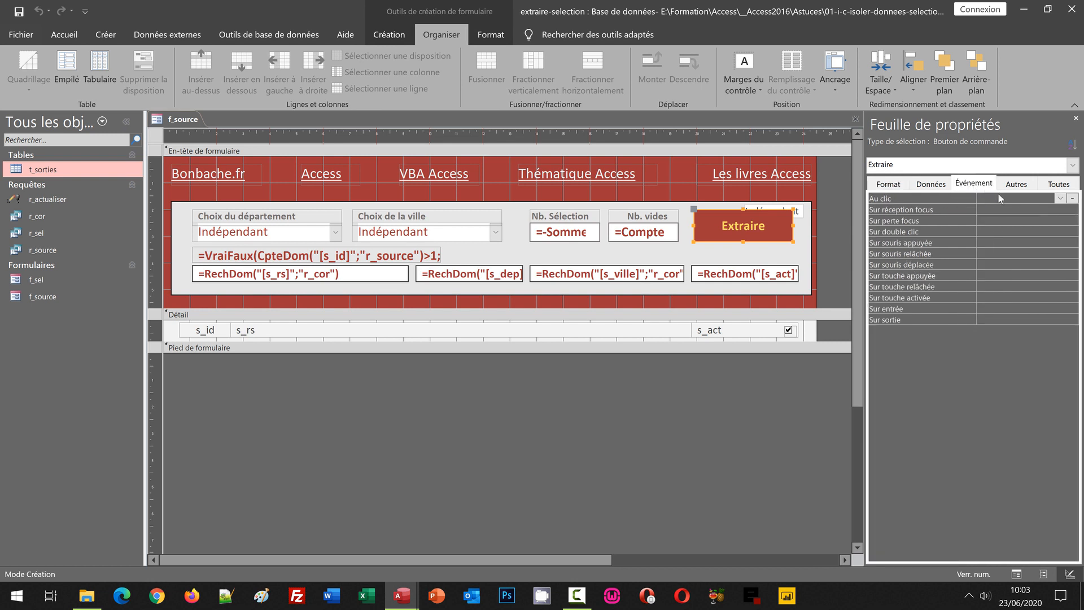
click(1073, 199)
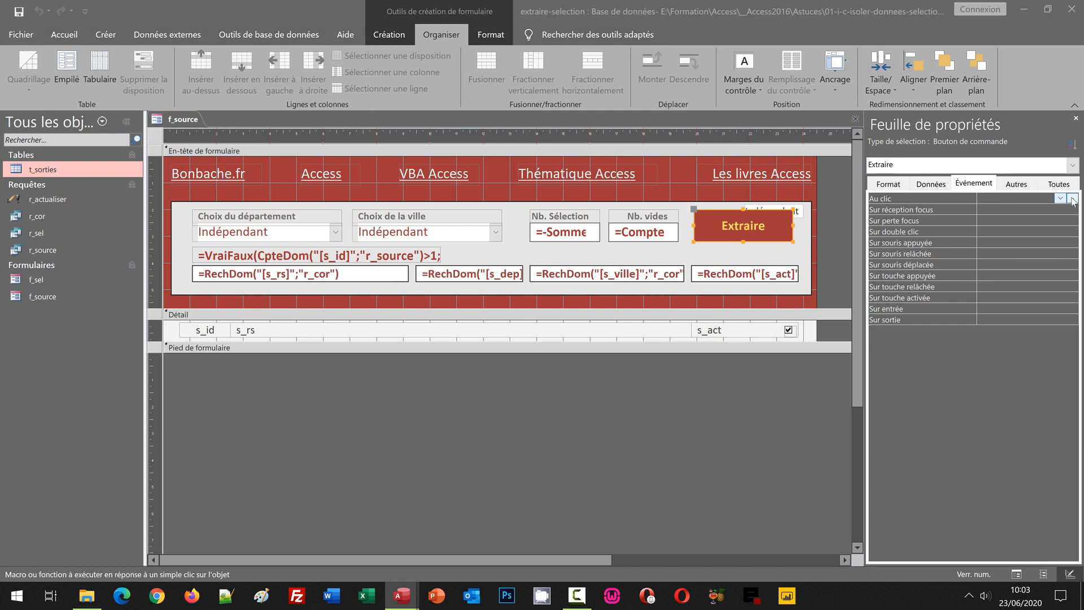
click(529, 322)
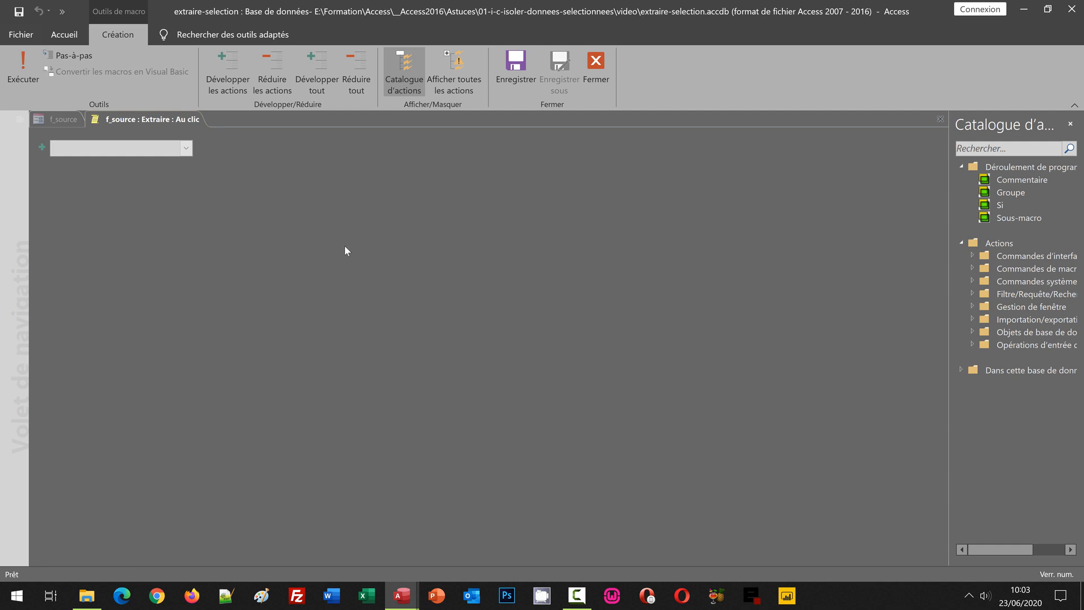
click(188, 149)
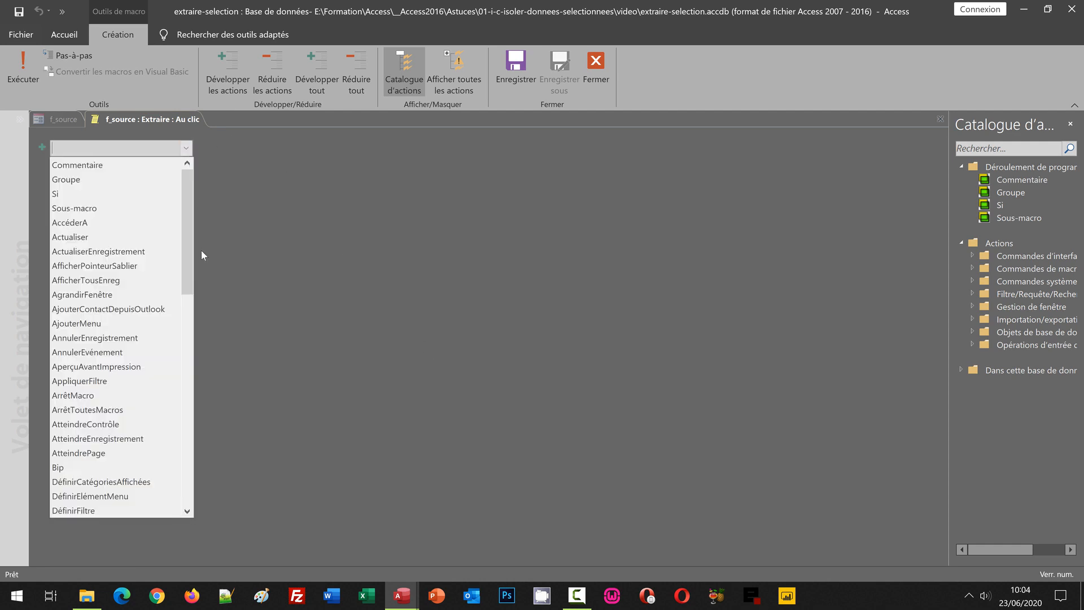
click(190, 391)
click(188, 440)
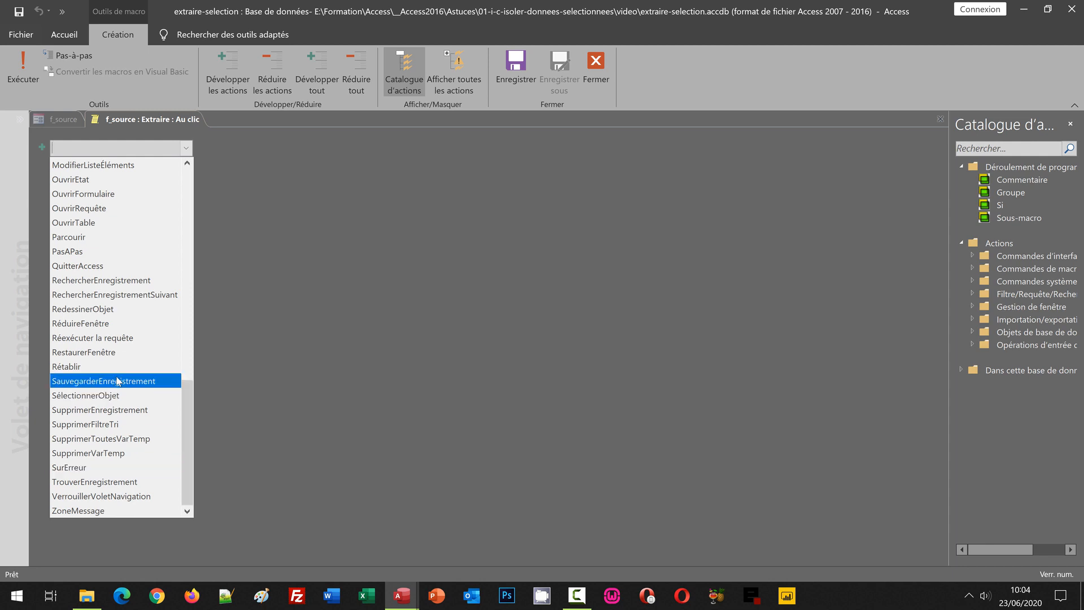
click(70, 208)
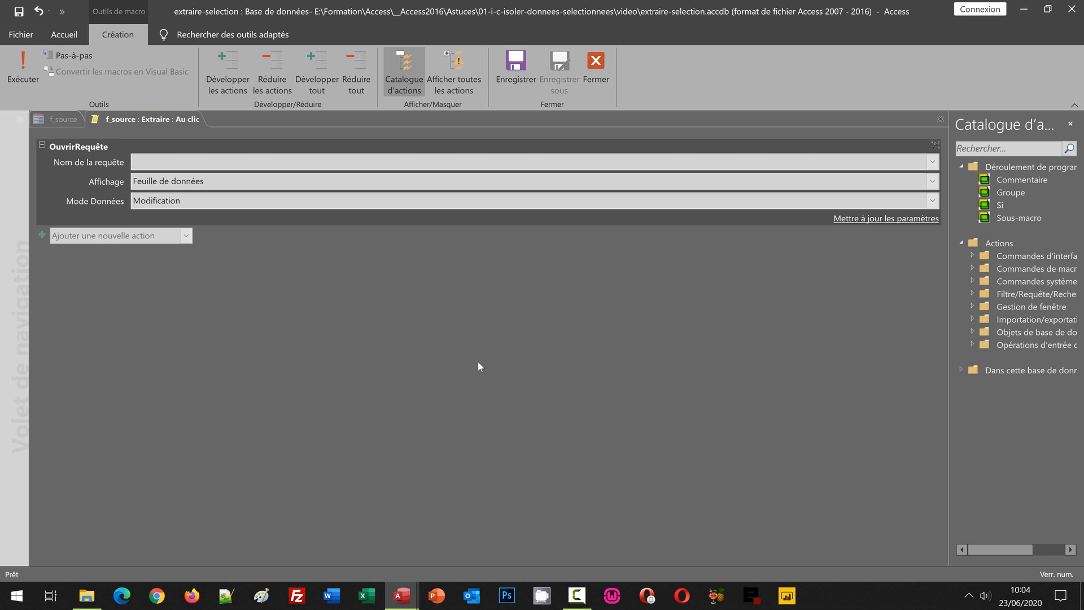
click(937, 146)
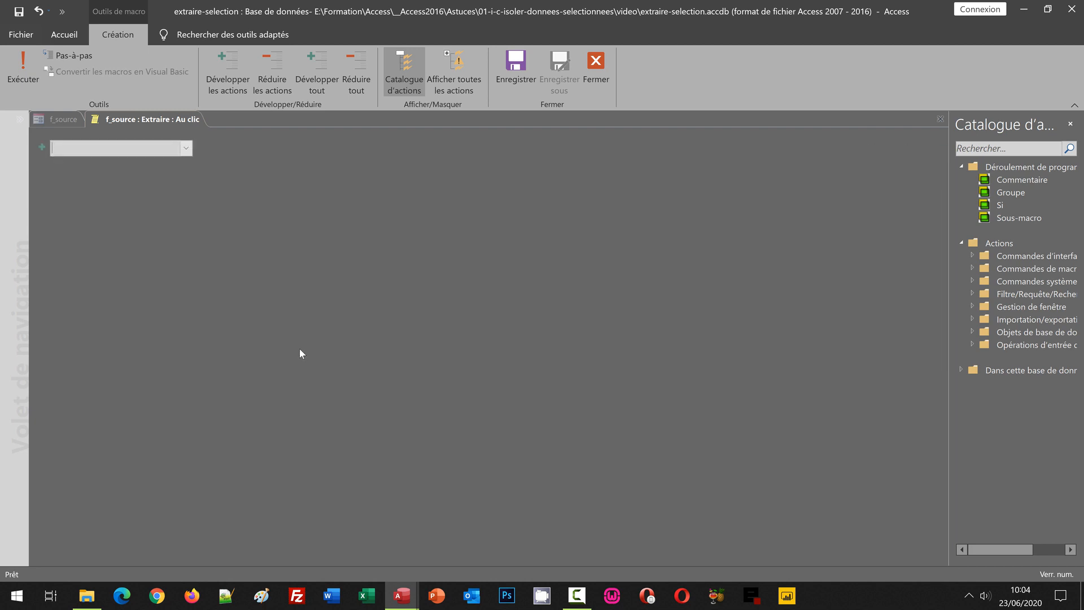
Step: Add an OuvrirFormulaire action to the macro for the form f_sel, with the window mode set to Boîte de dialogue
click(186, 148)
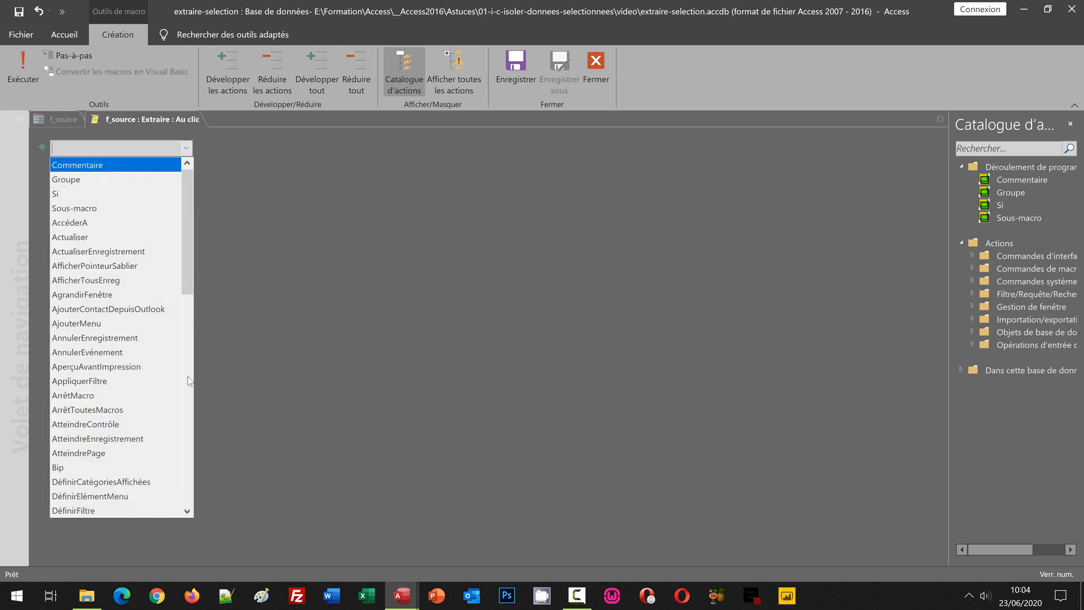
click(192, 400)
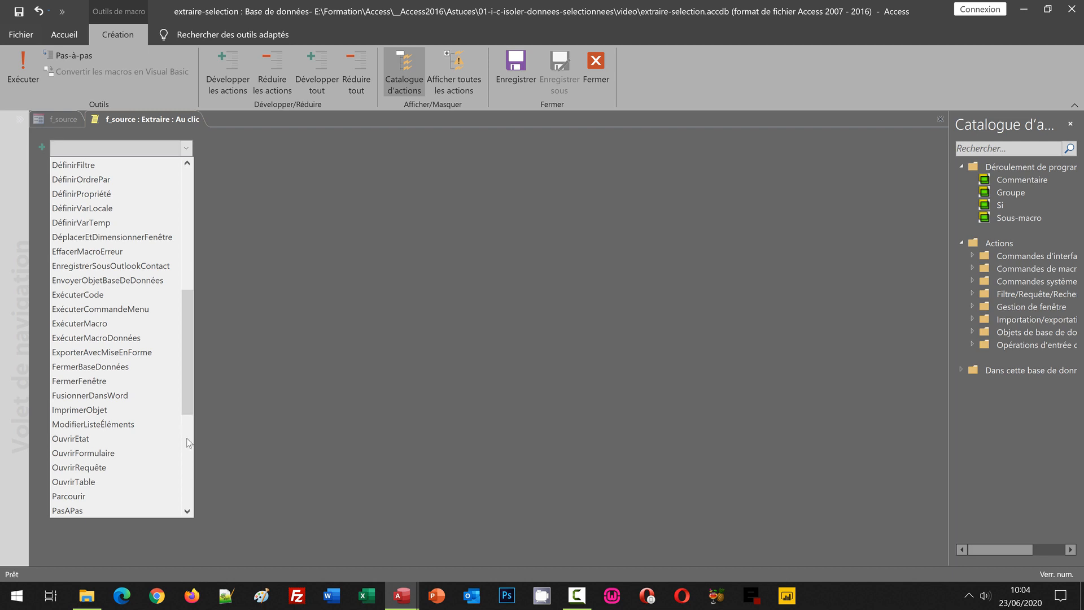
click(107, 456)
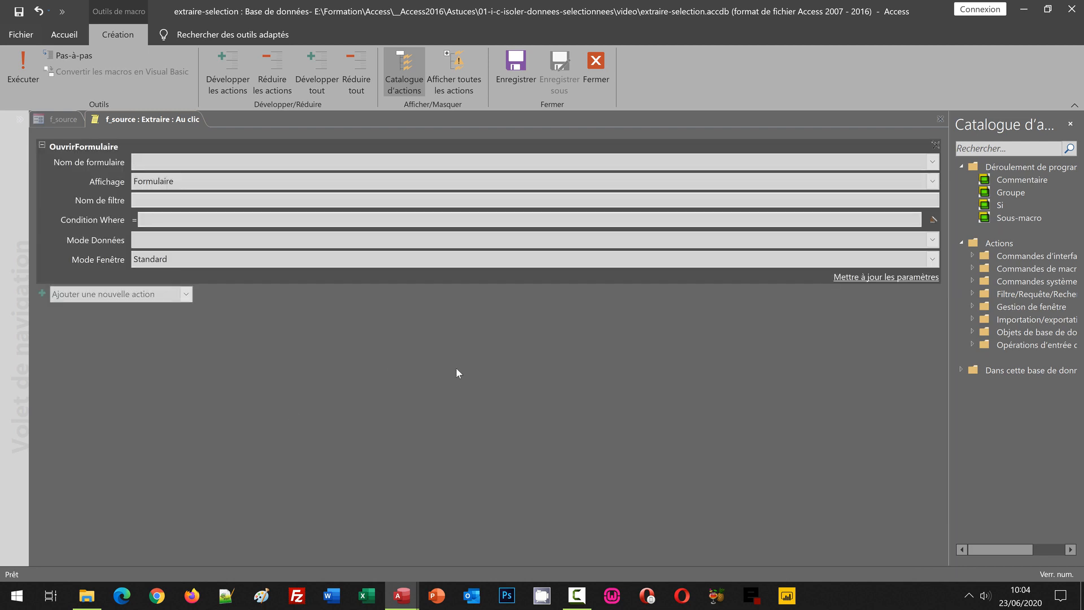
click(934, 162)
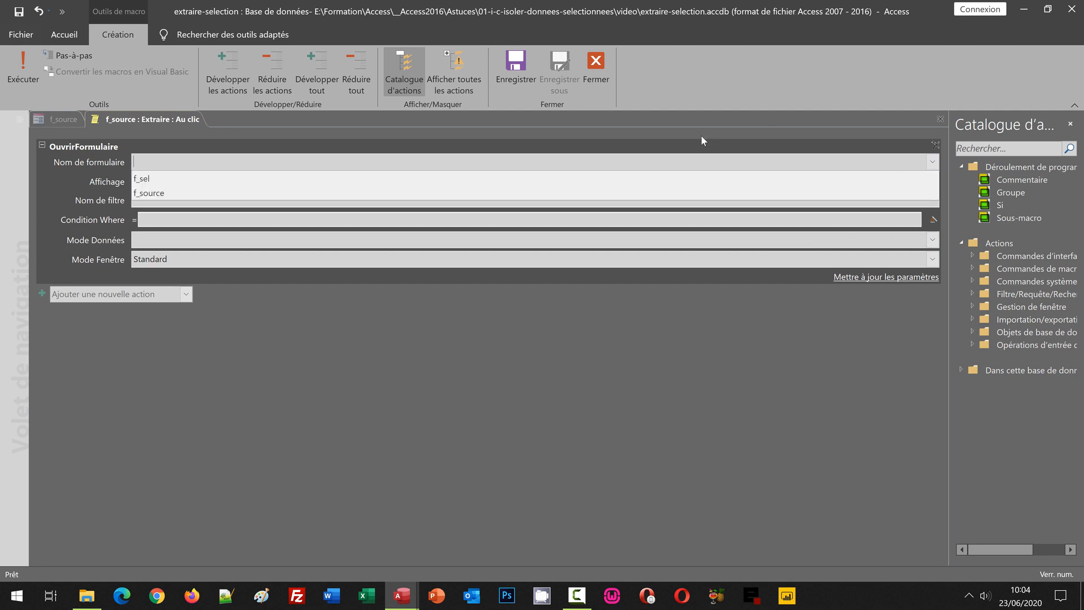
click(144, 179)
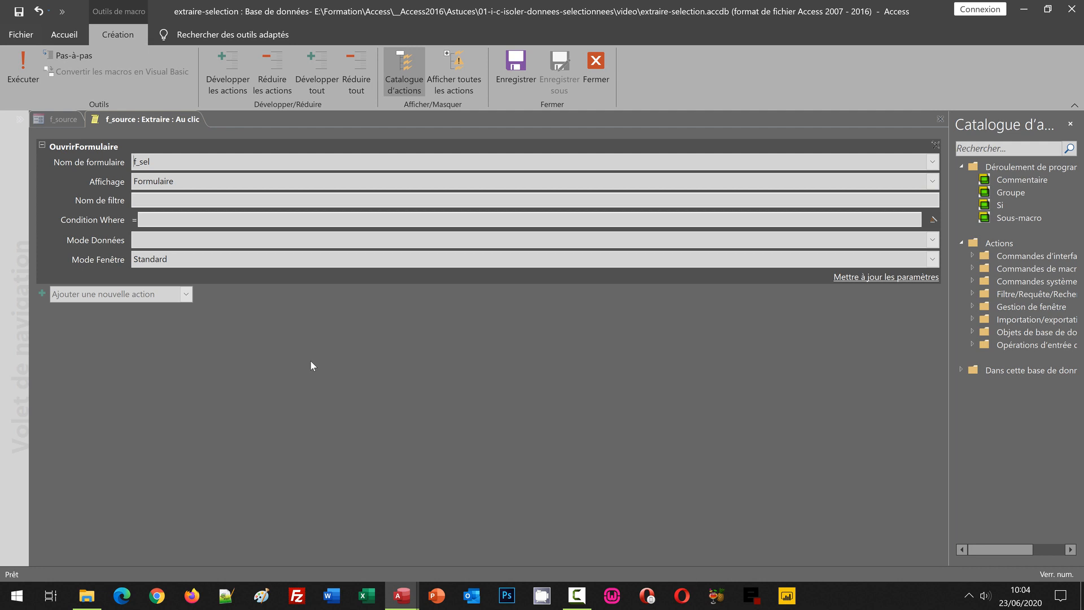
click(933, 260)
click(182, 319)
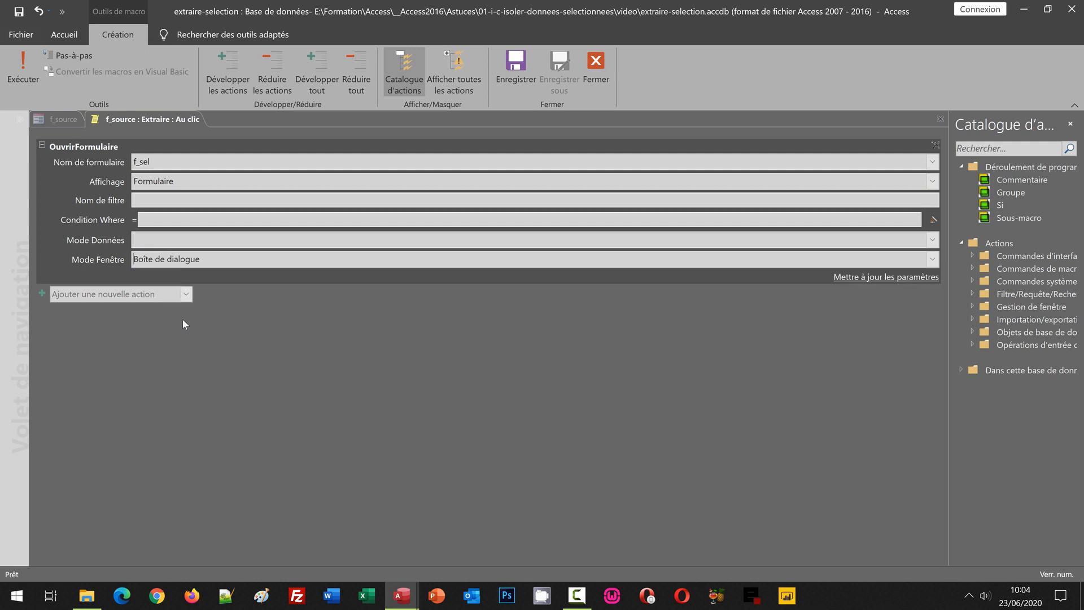
Step: Save the Extraire button's macro and close the macro editor
click(214, 354)
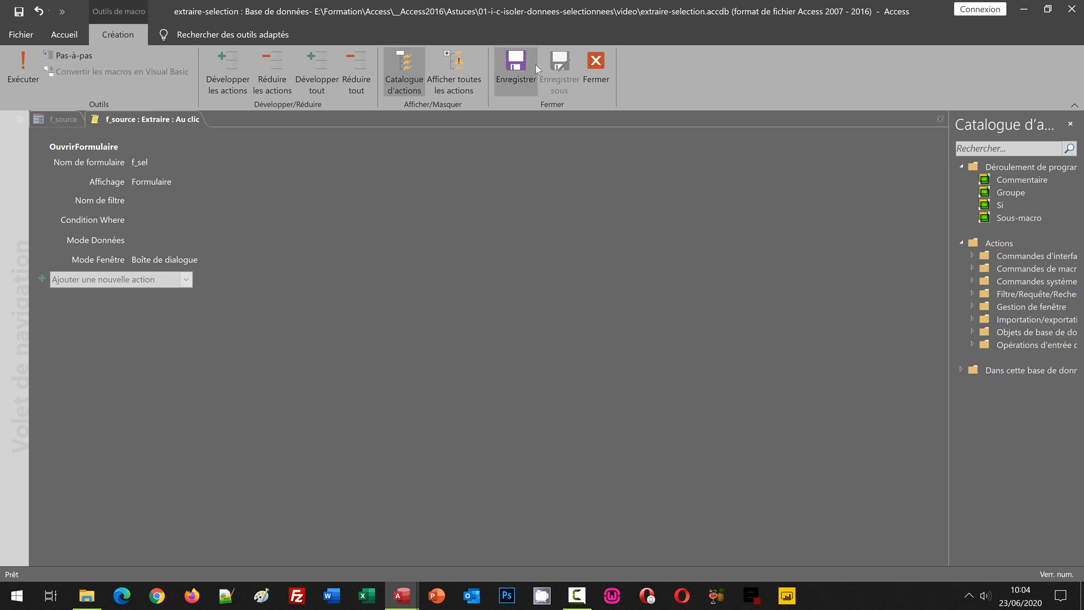
click(515, 65)
click(597, 88)
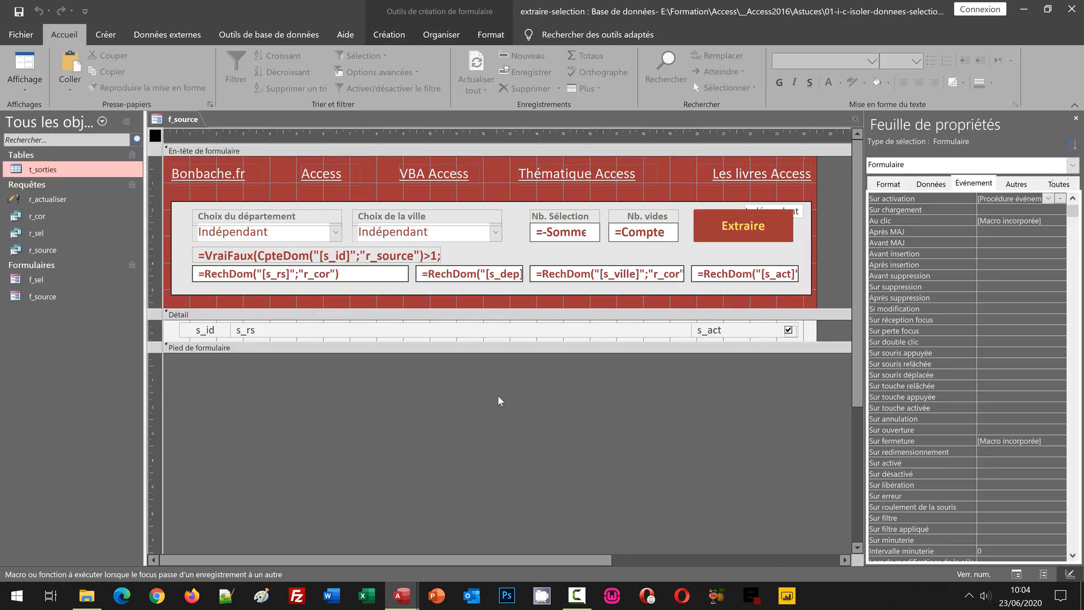
Step: Run f_source and tick FOLIES DU LAC, MAISON PIC, Domaine de la Valdaine and Yan's Hotel in the 26-Drome list
key(F5)
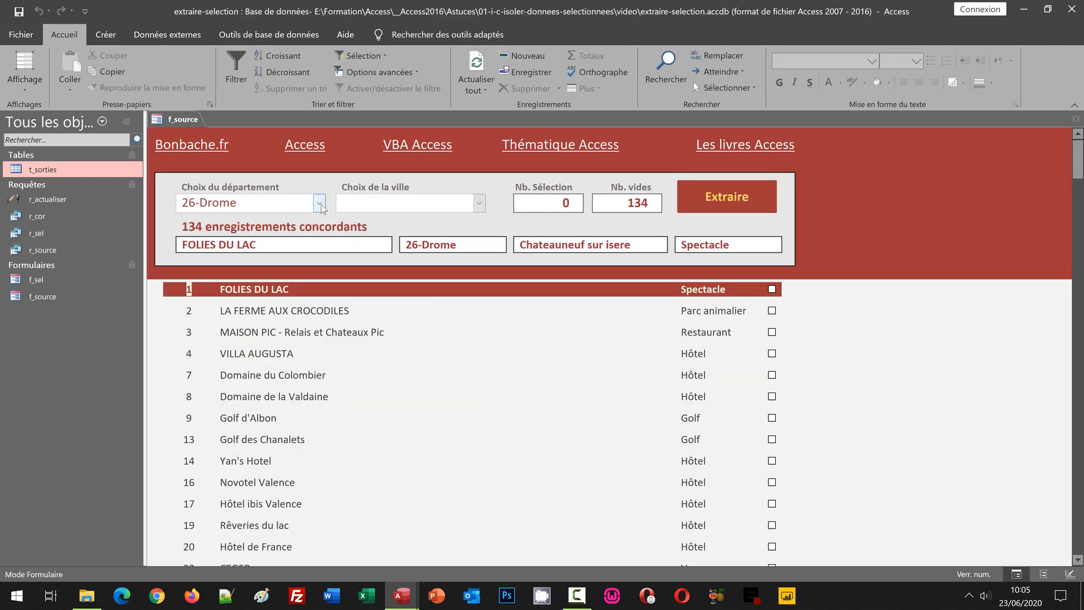
click(772, 332)
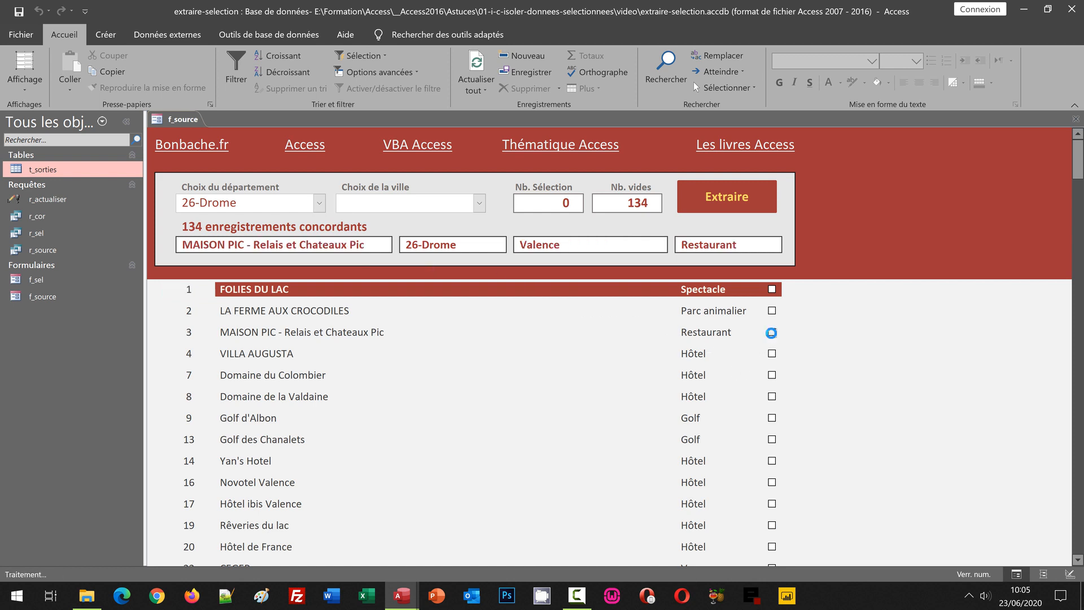
click(771, 289)
click(773, 397)
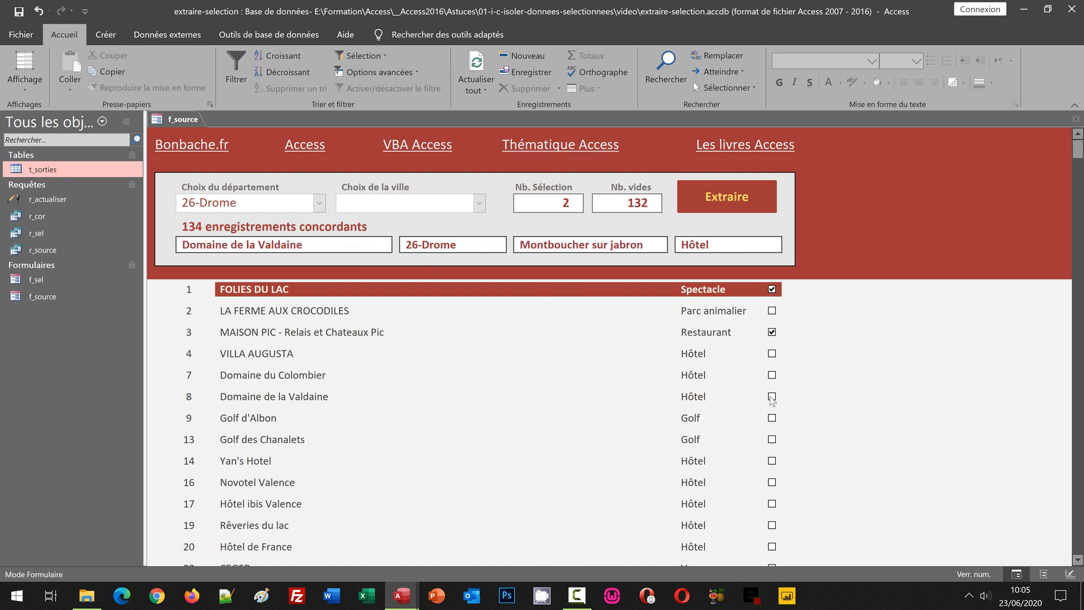
click(772, 460)
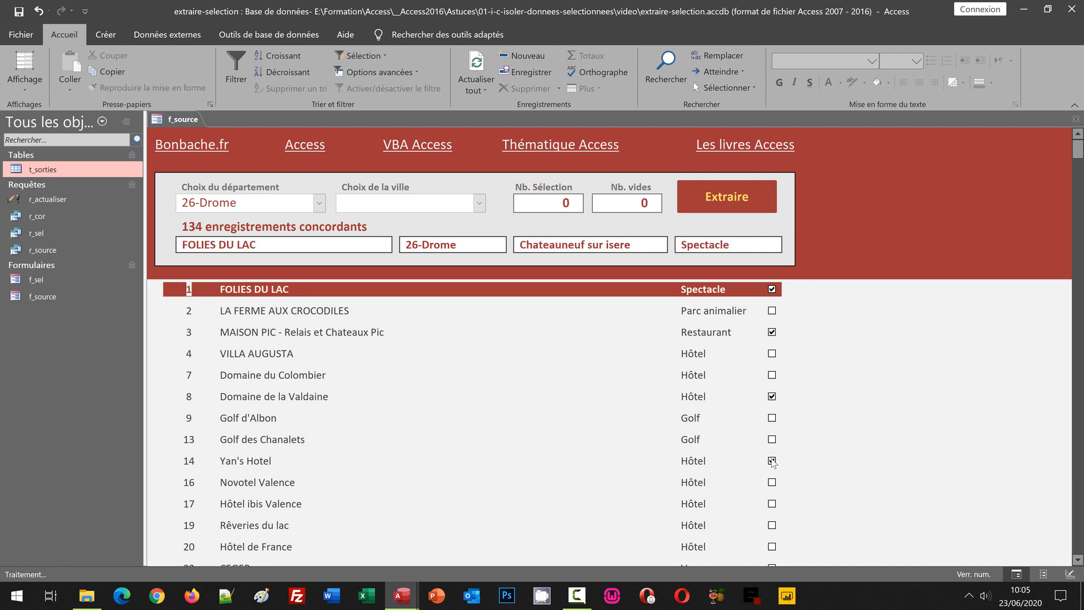
Step: Choose the département 07-Ardèche and tick La Pinède, SAFARI DE PEAUGRES, Ardèche Montgolfières and LE CHATEAU
click(319, 204)
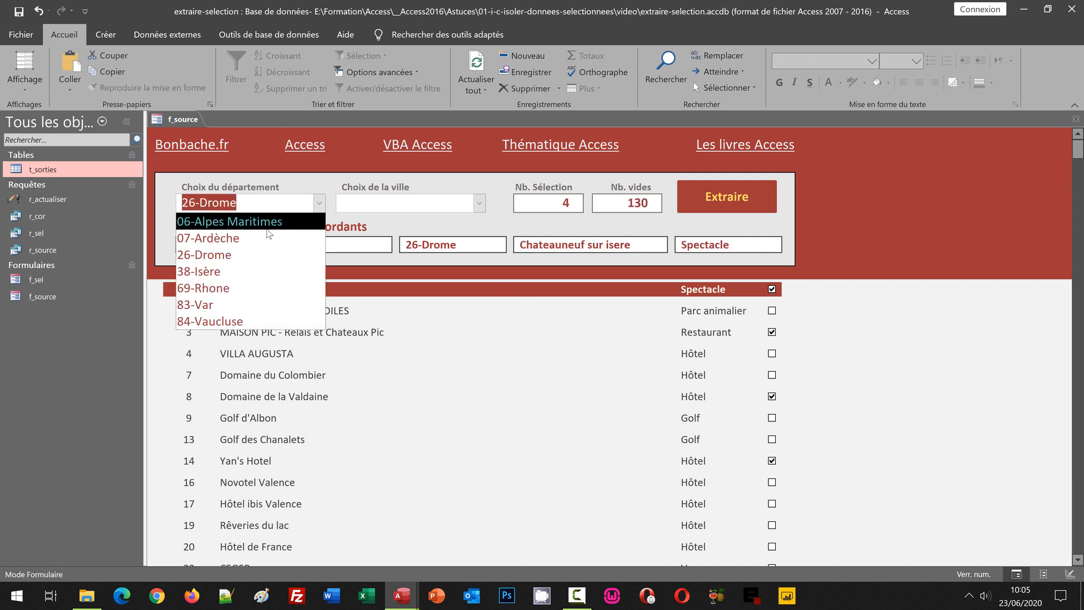
click(256, 239)
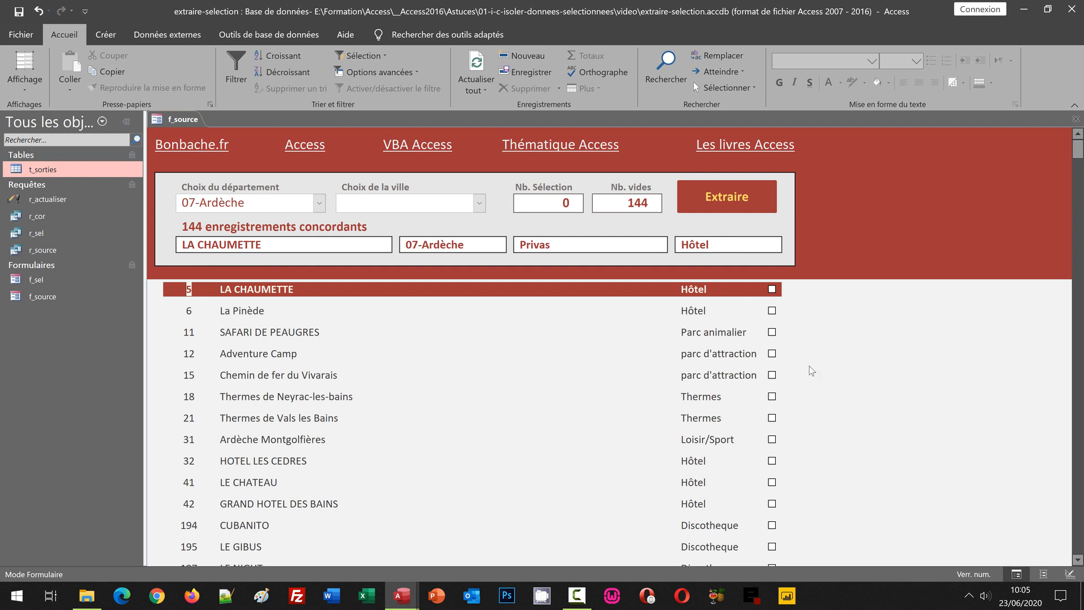
click(772, 311)
click(772, 332)
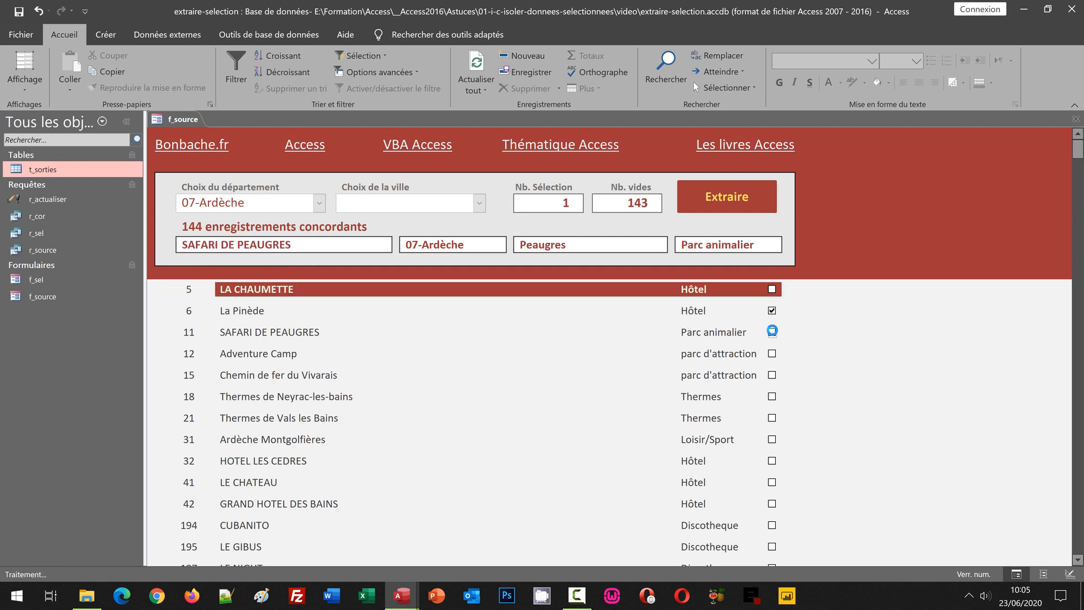
click(772, 439)
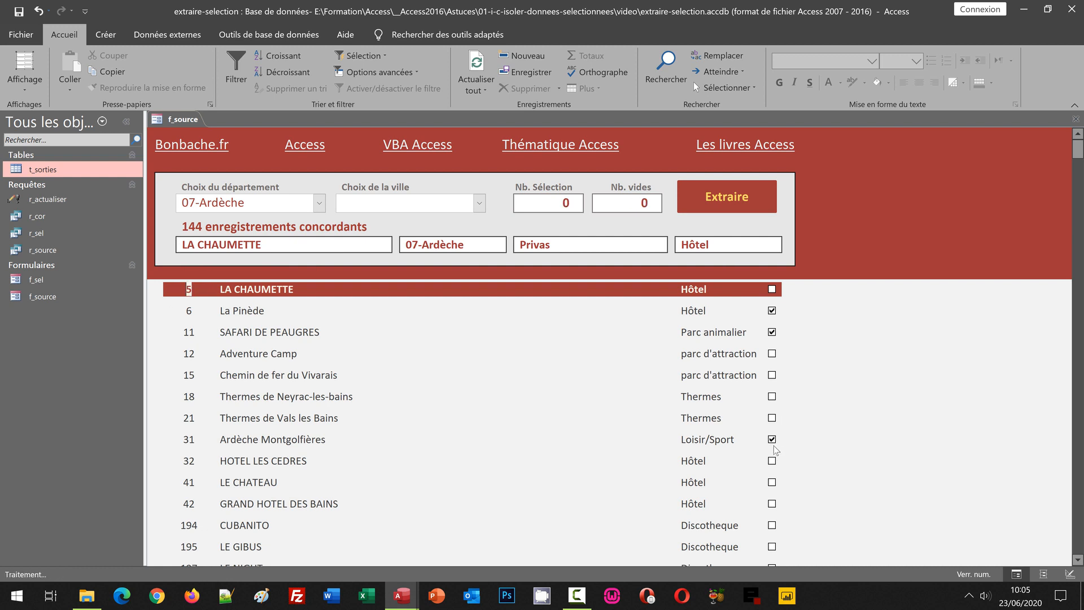
click(772, 482)
Step: Extract the ticked outings into the f_sel dialog, reposition it and review the listed selections
click(712, 201)
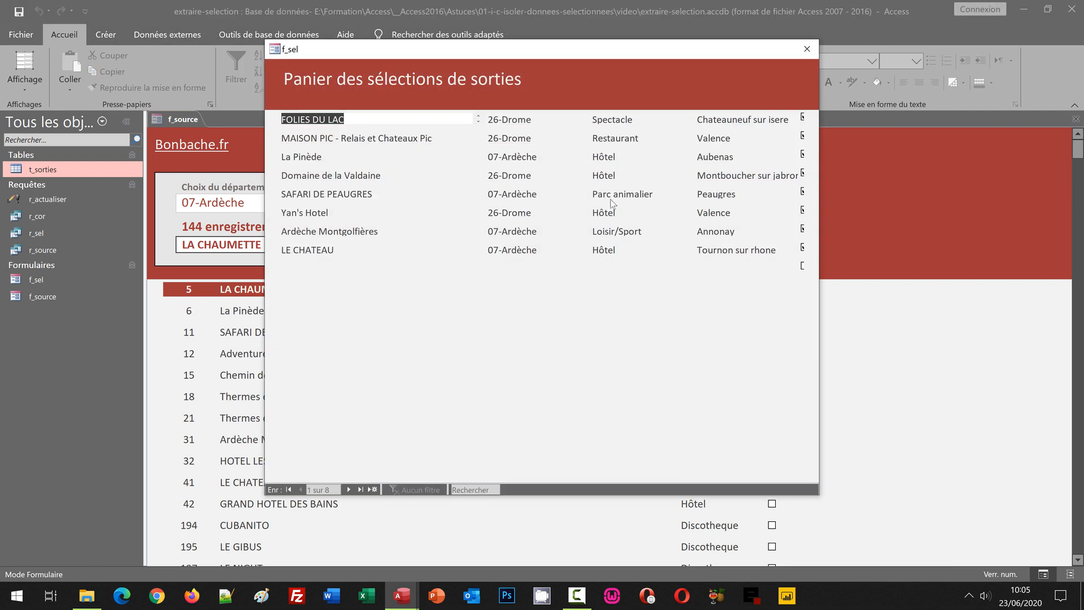
drag(580, 52, 579, 107)
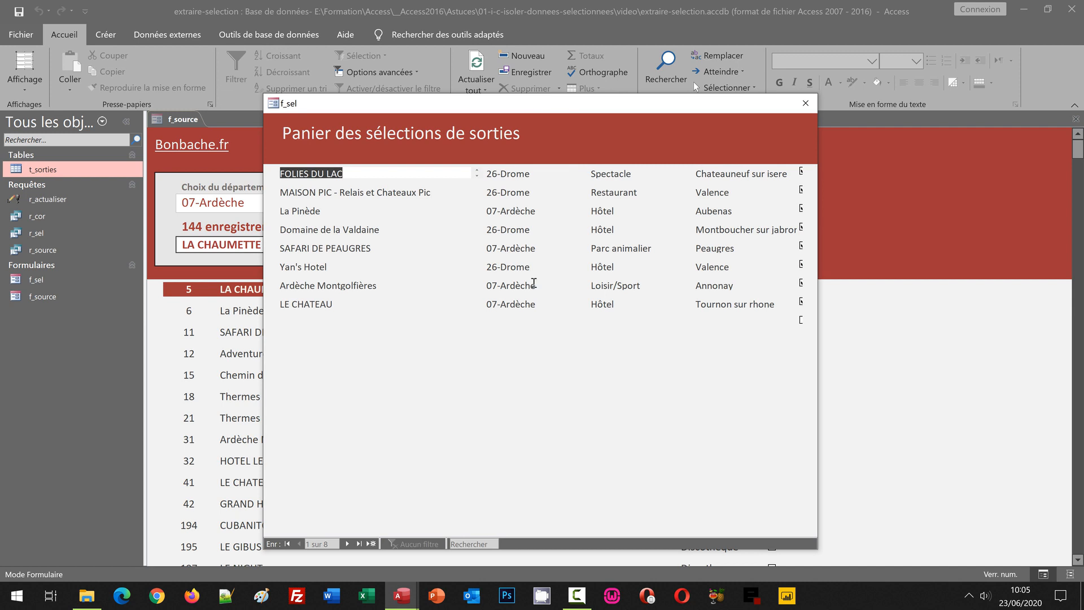
drag(523, 106, 569, 123)
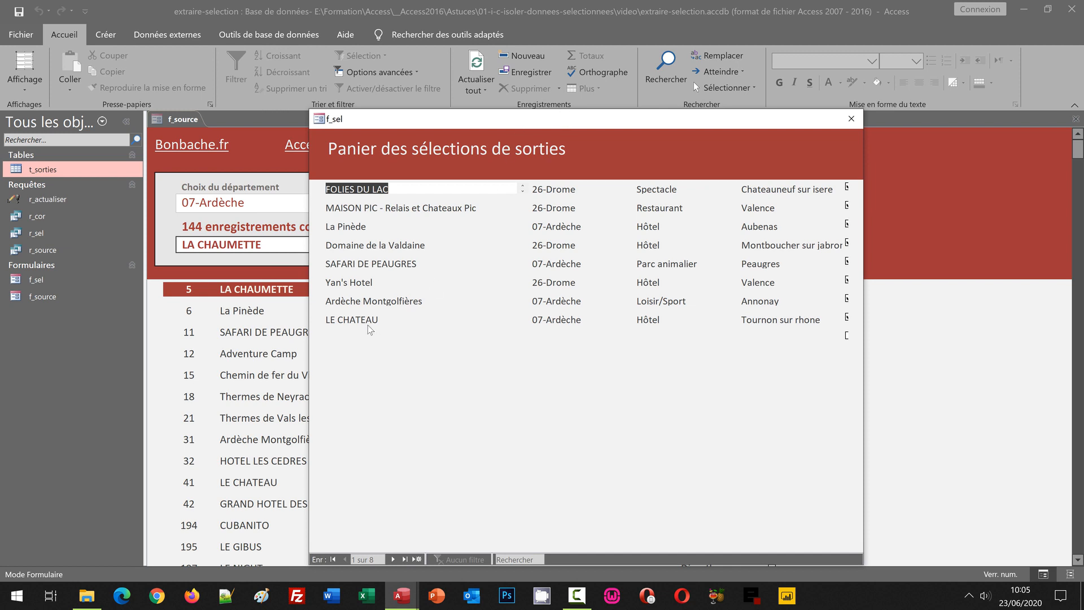
click(326, 322)
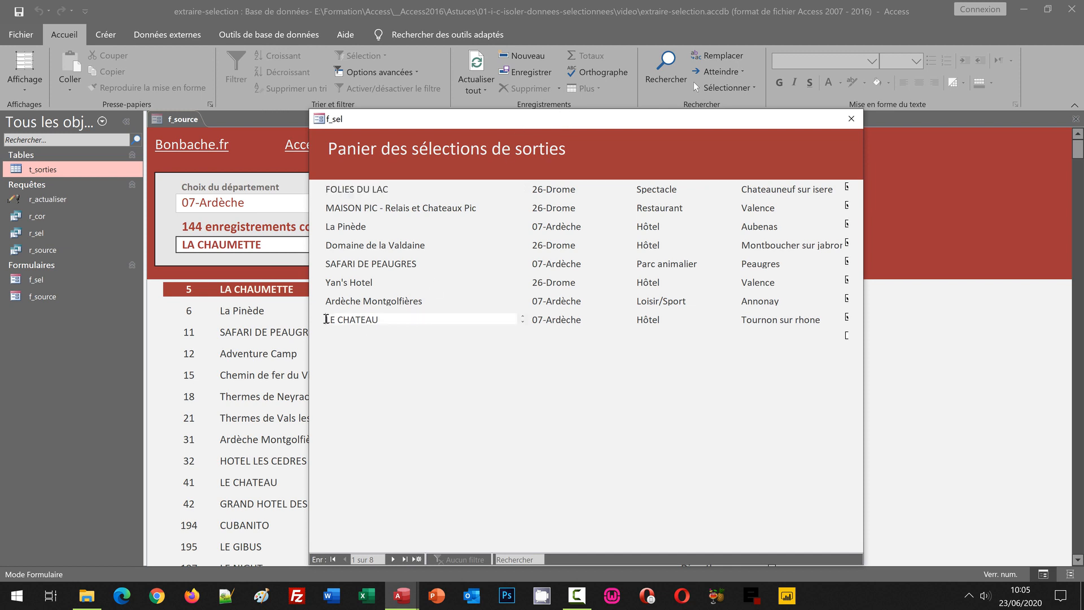